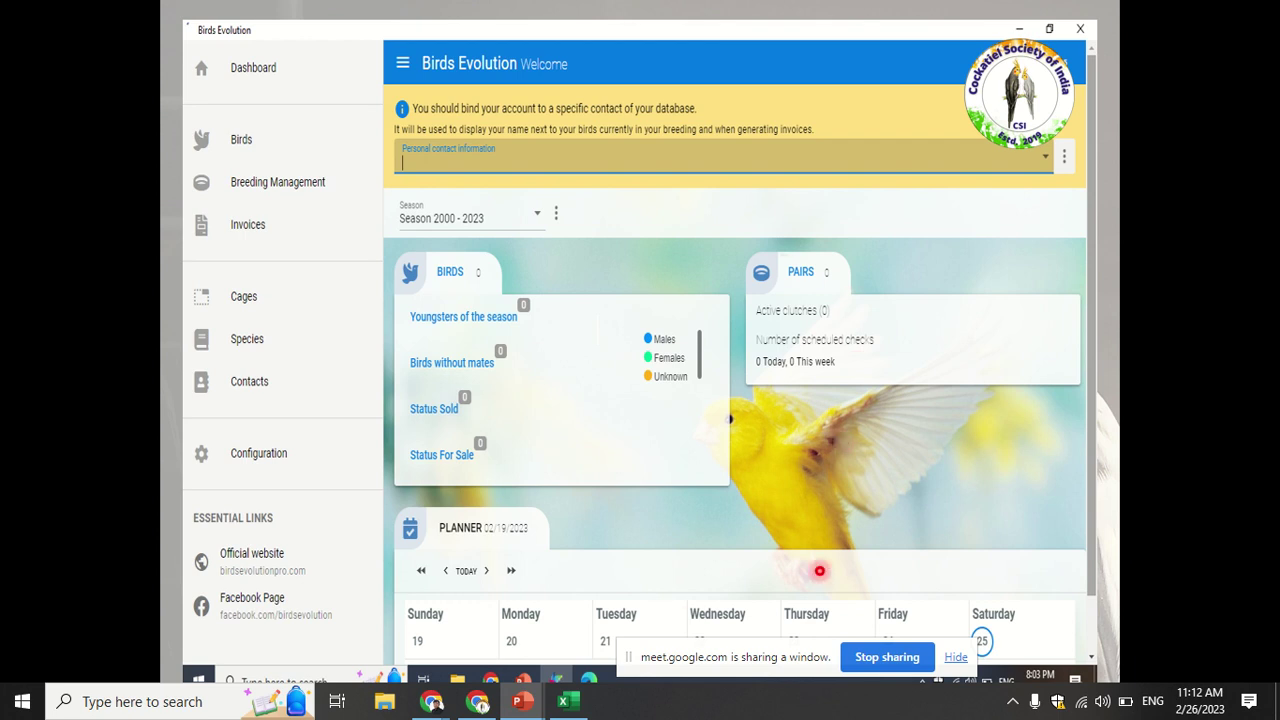
Step: Advance the slide show past the AviMan record-keeping slides and reveal all three points on the Conclusion slide
{"action": "key", "text": "Right"}
{"action": "key", "text": "Right"}
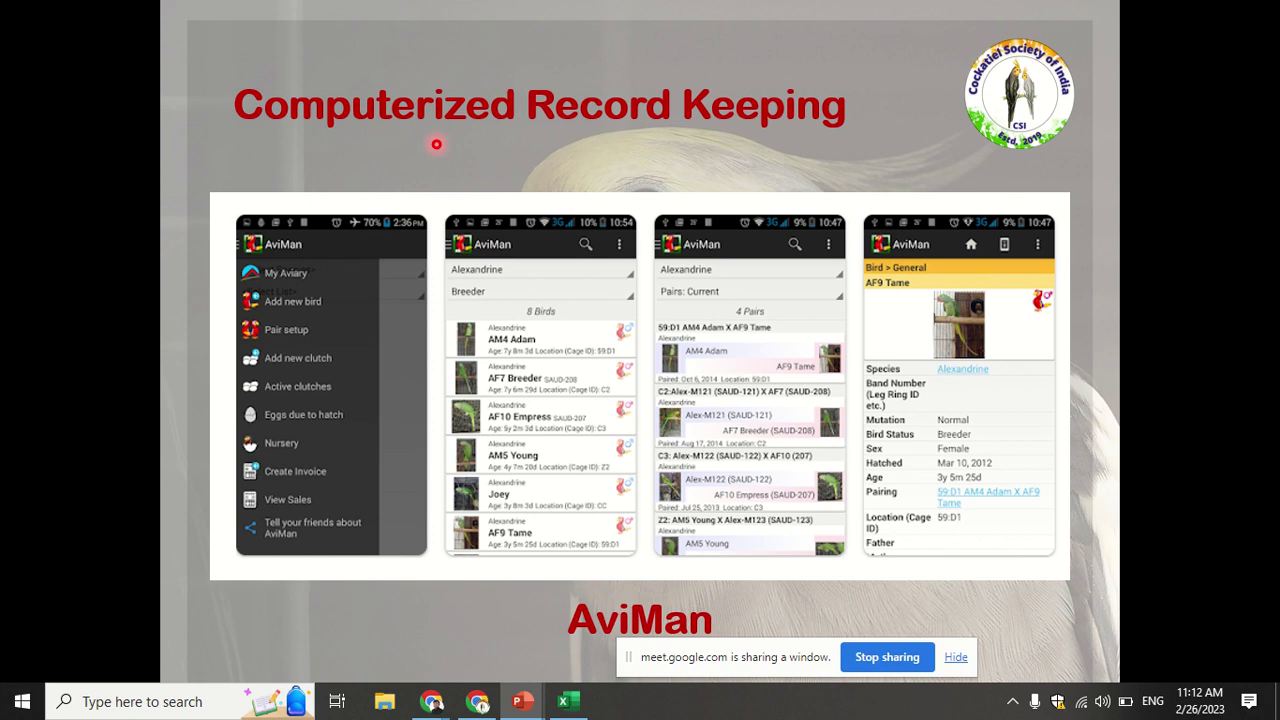
{"action": "key", "text": "Right"}
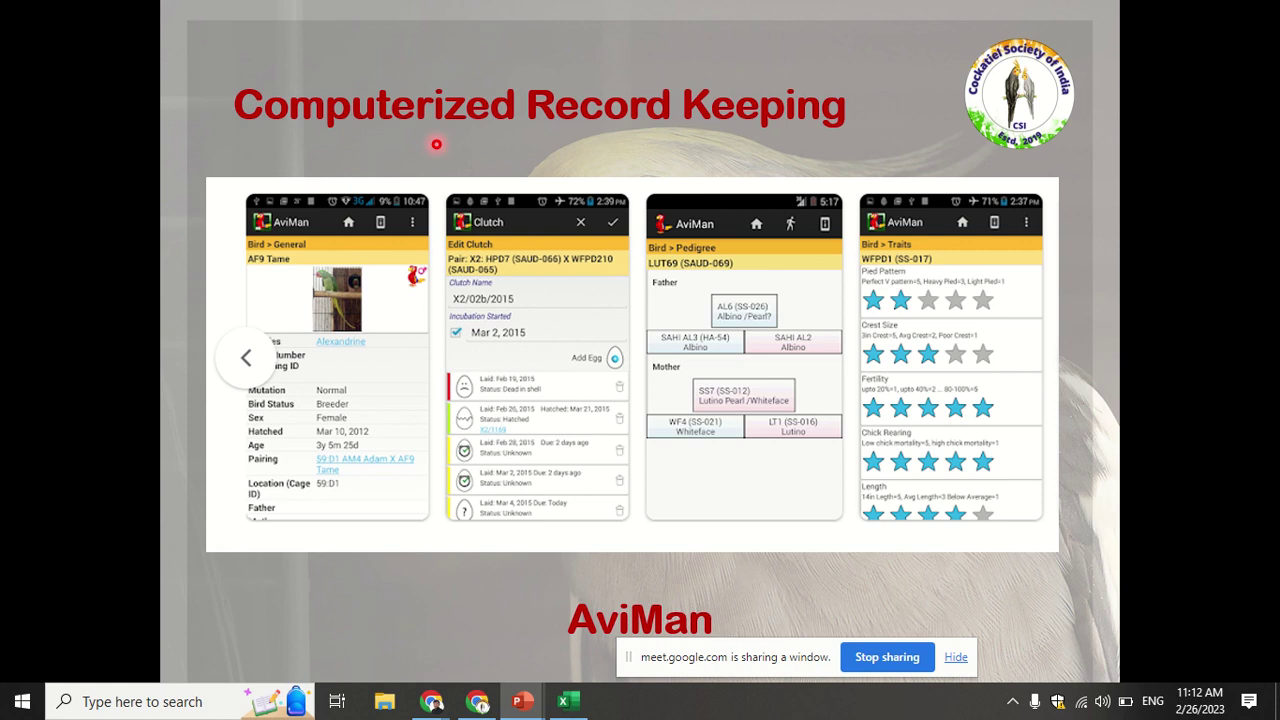
{"action": "key", "text": "Right"}
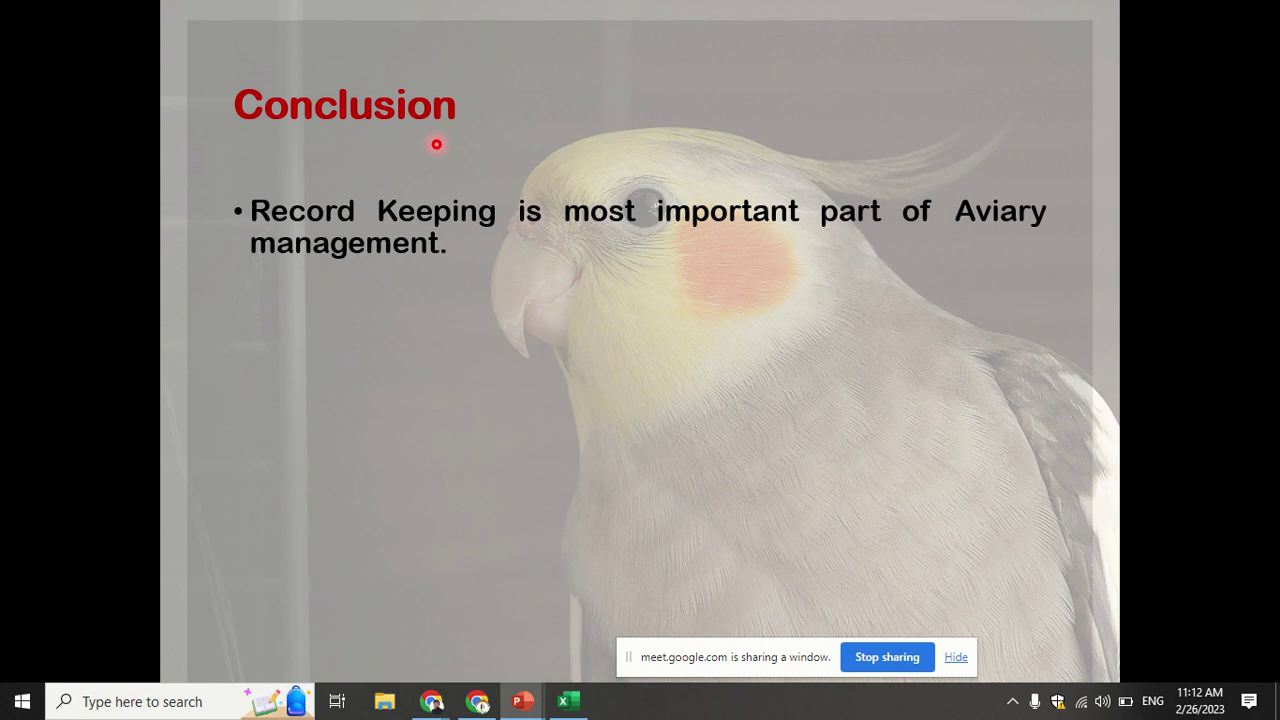
{"action": "key", "text": "Right"}
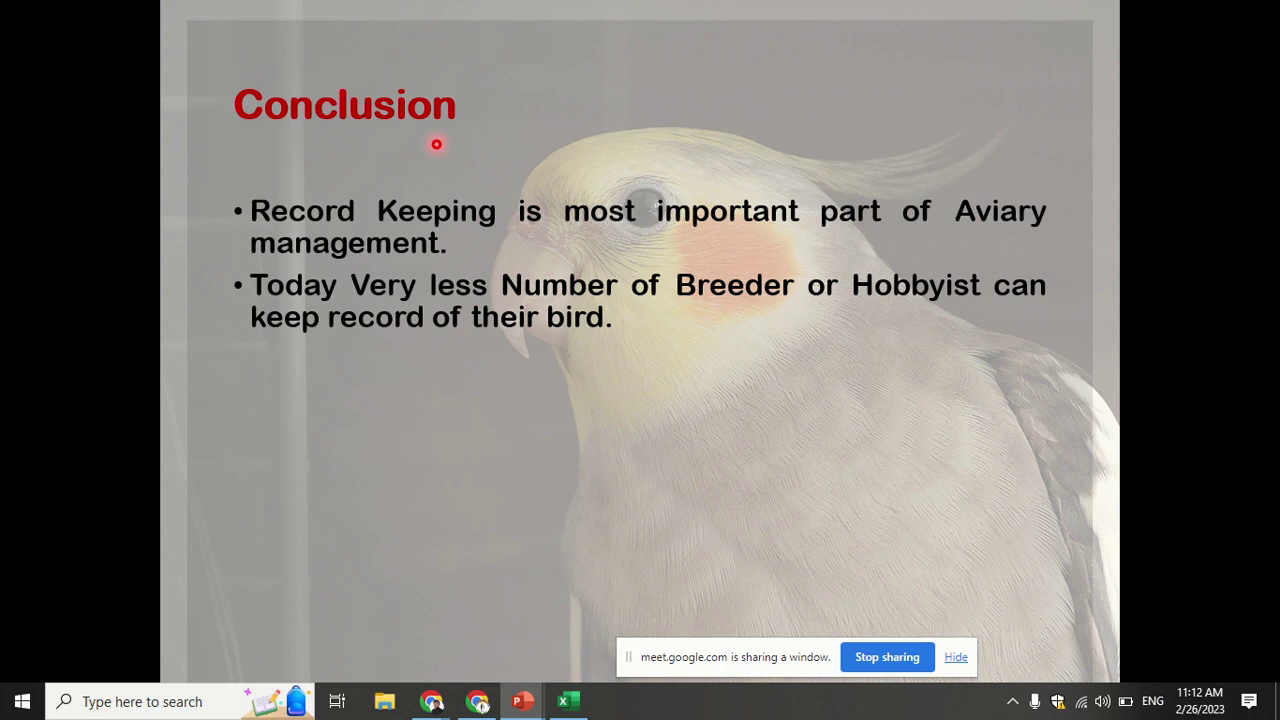
{"action": "key", "text": "Right"}
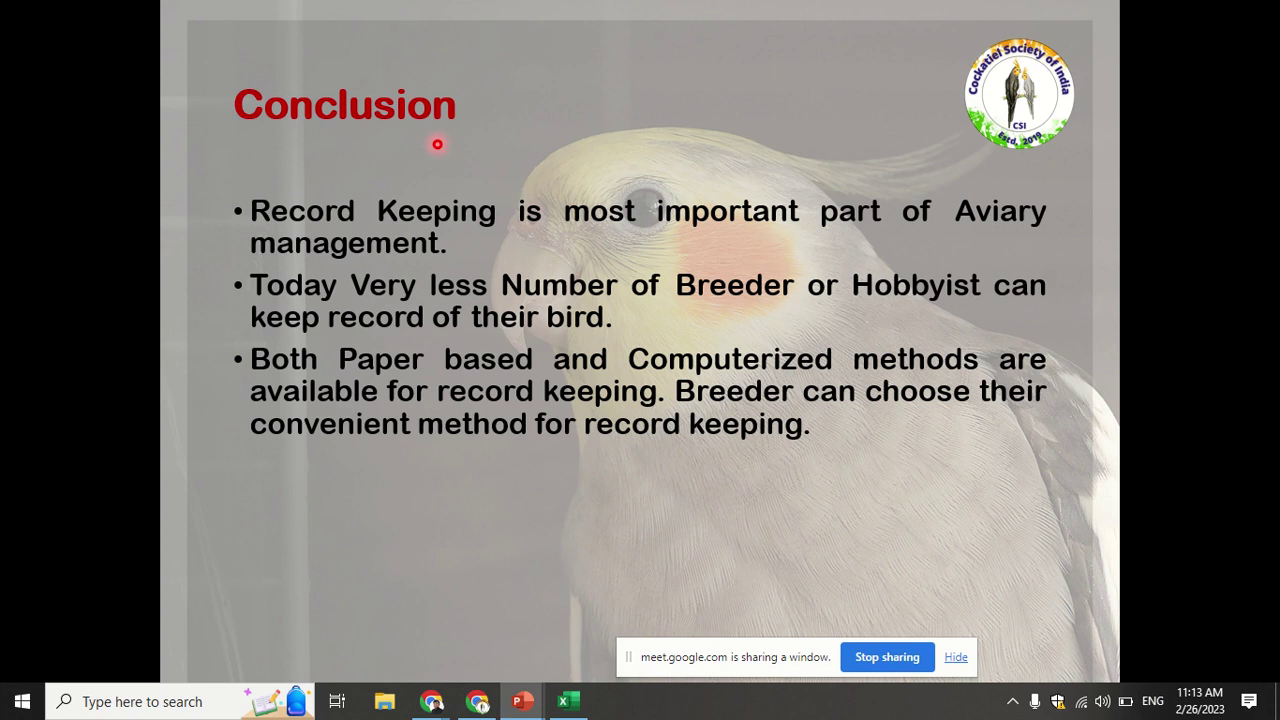
Step: Switch to the Google Meet call, move the sharing notice off the call controls, and stop presenting the slide show
{"action": "left_click", "coordinate": [488, 699]}
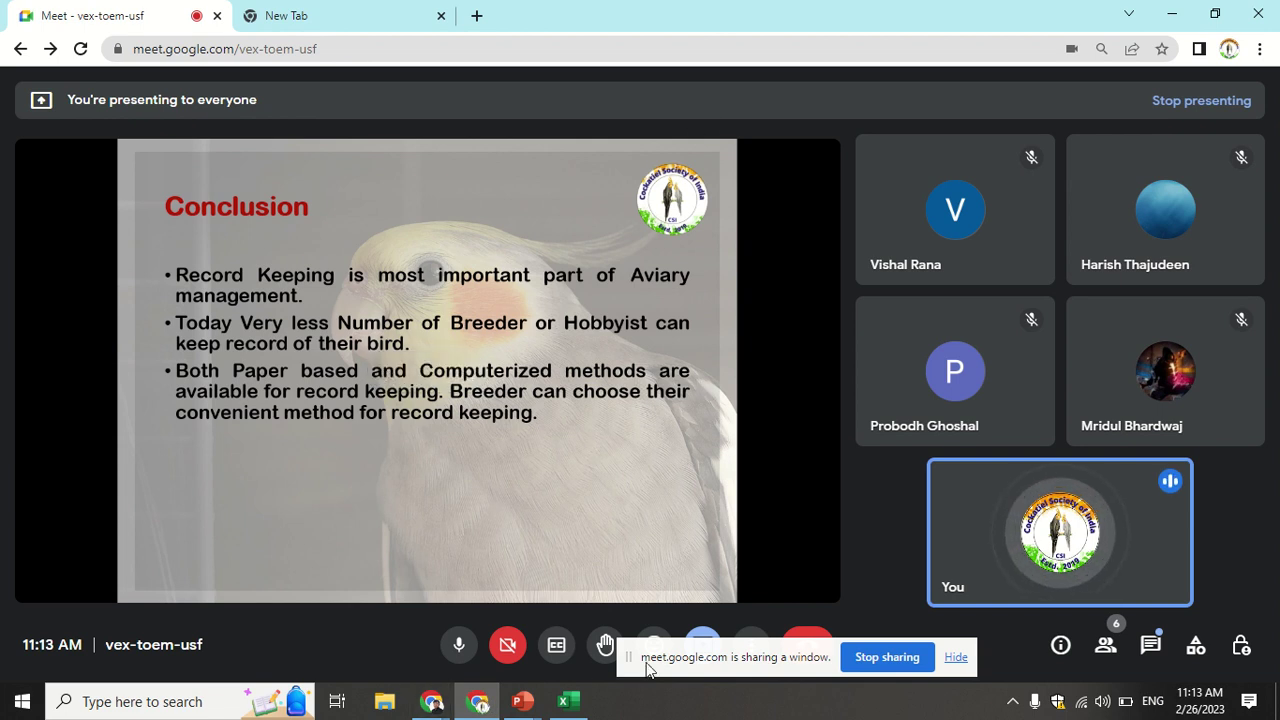
{"action": "left_click_drag", "start_coordinate": [795, 657], "coordinate": [253, 598]}
{"action": "left_click", "coordinate": [700, 648]}
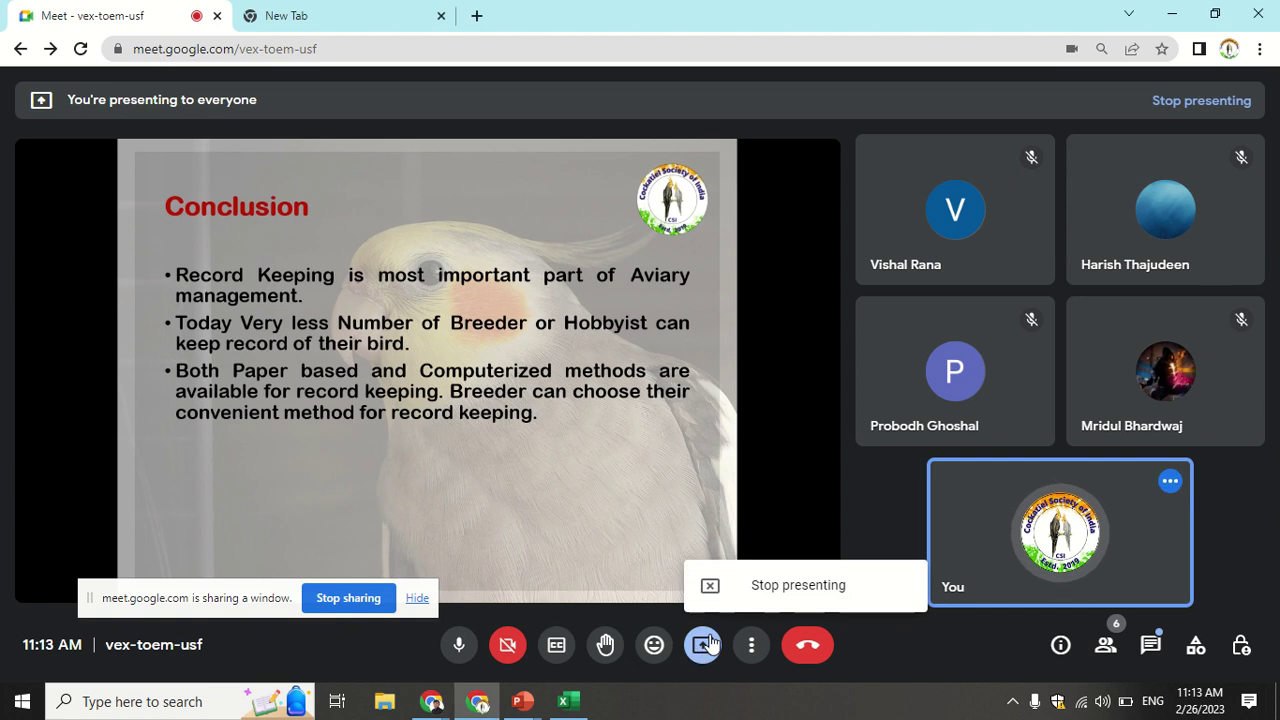
{"action": "left_click", "coordinate": [738, 604]}
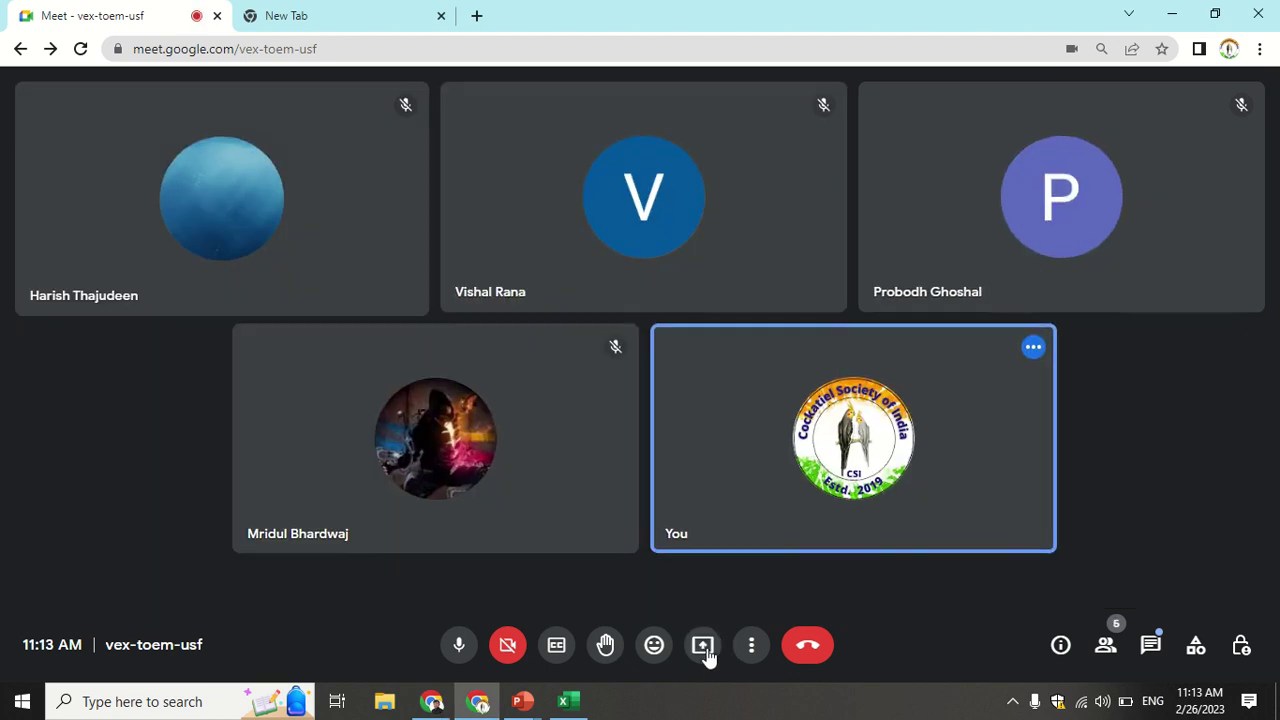
{"action": "left_click", "coordinate": [704, 646]}
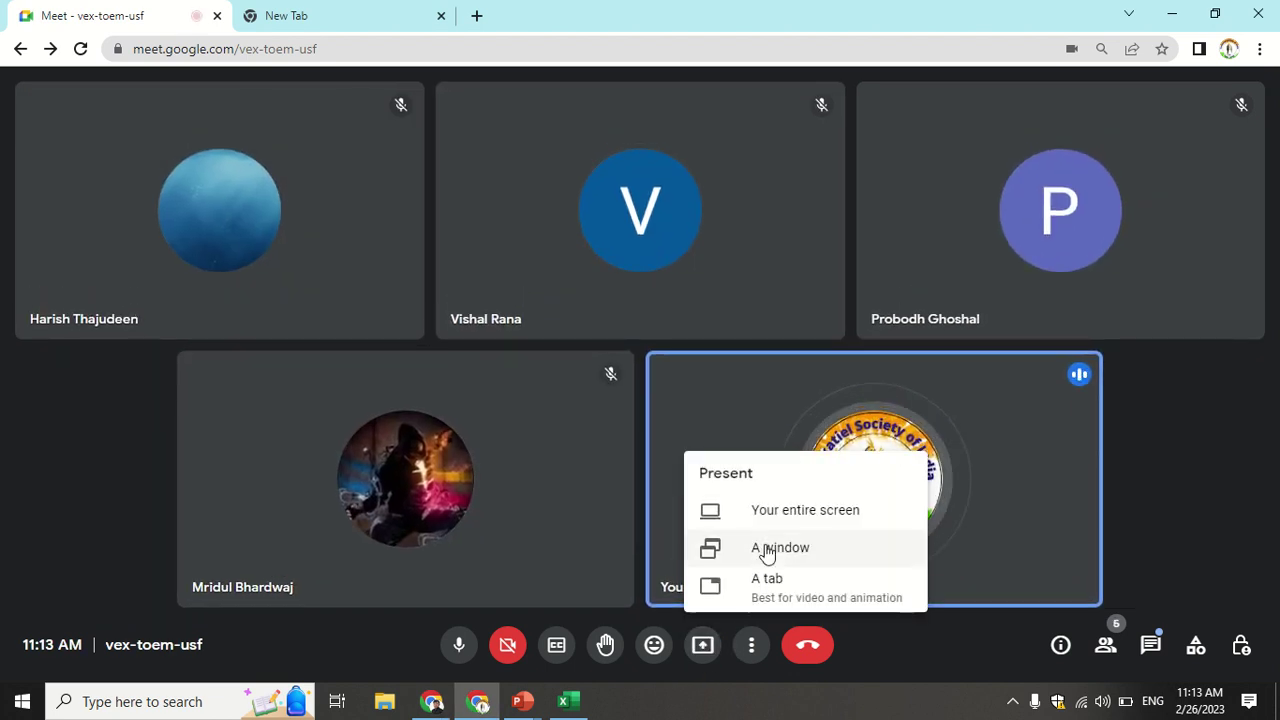
{"action": "left_click", "coordinate": [784, 511]}
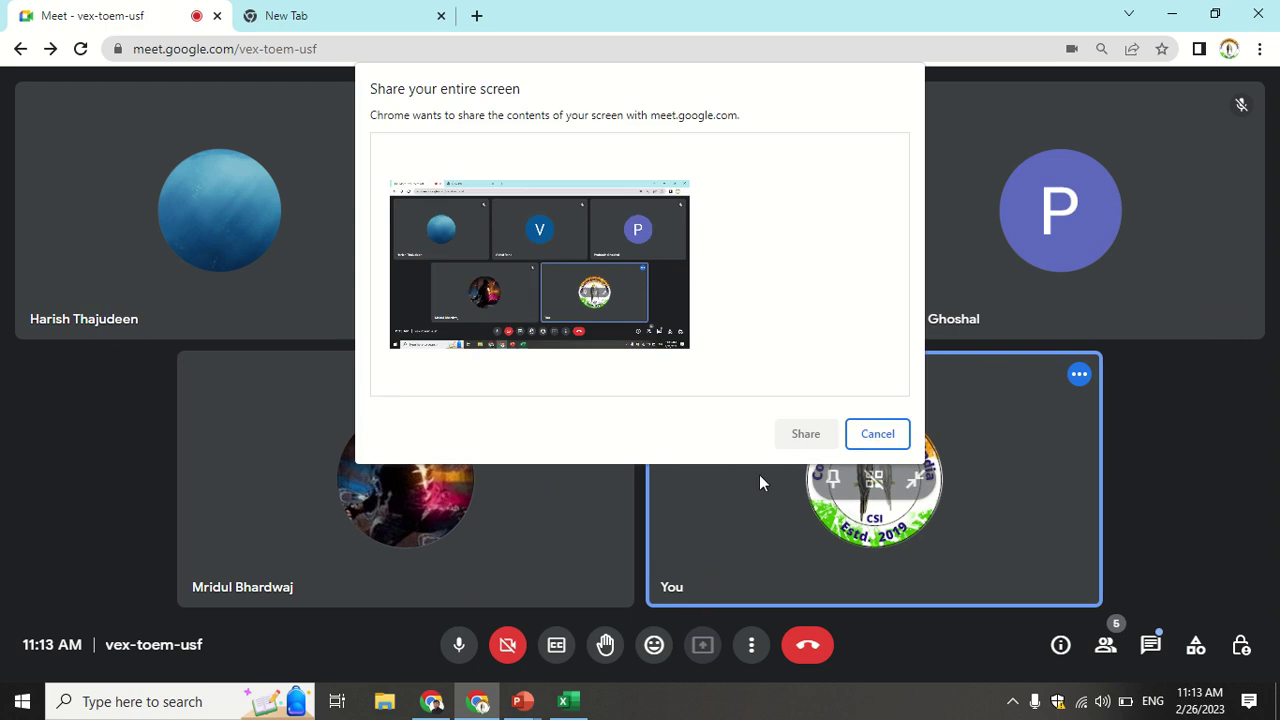
{"action": "left_click", "coordinate": [878, 434]}
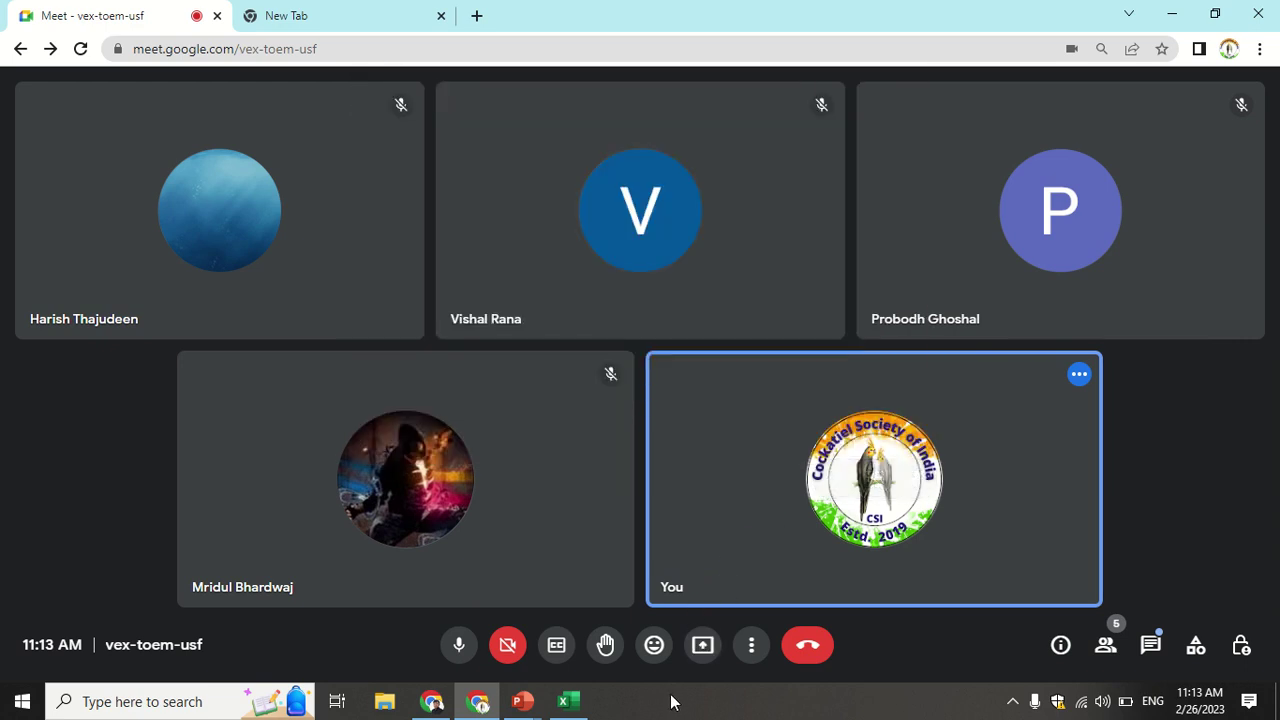
{"action": "left_click", "coordinate": [704, 648]}
{"action": "left_click", "coordinate": [746, 585]}
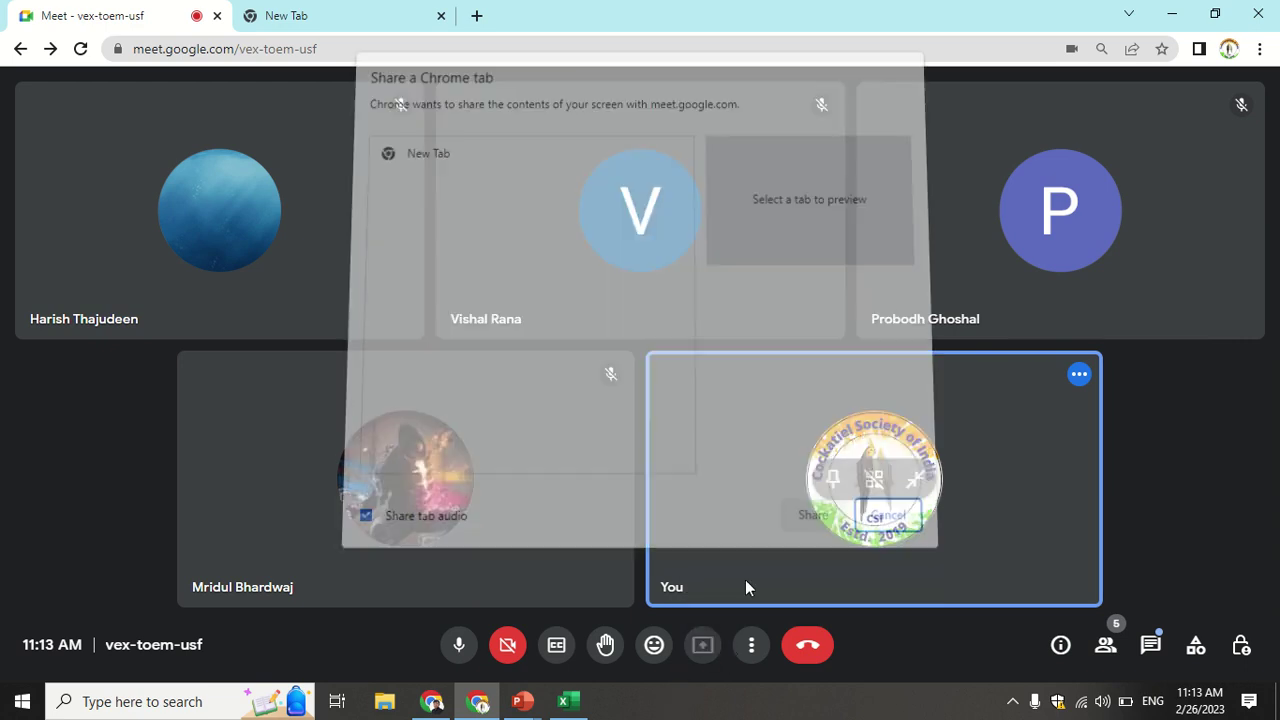
{"action": "left_click", "coordinate": [878, 507]}
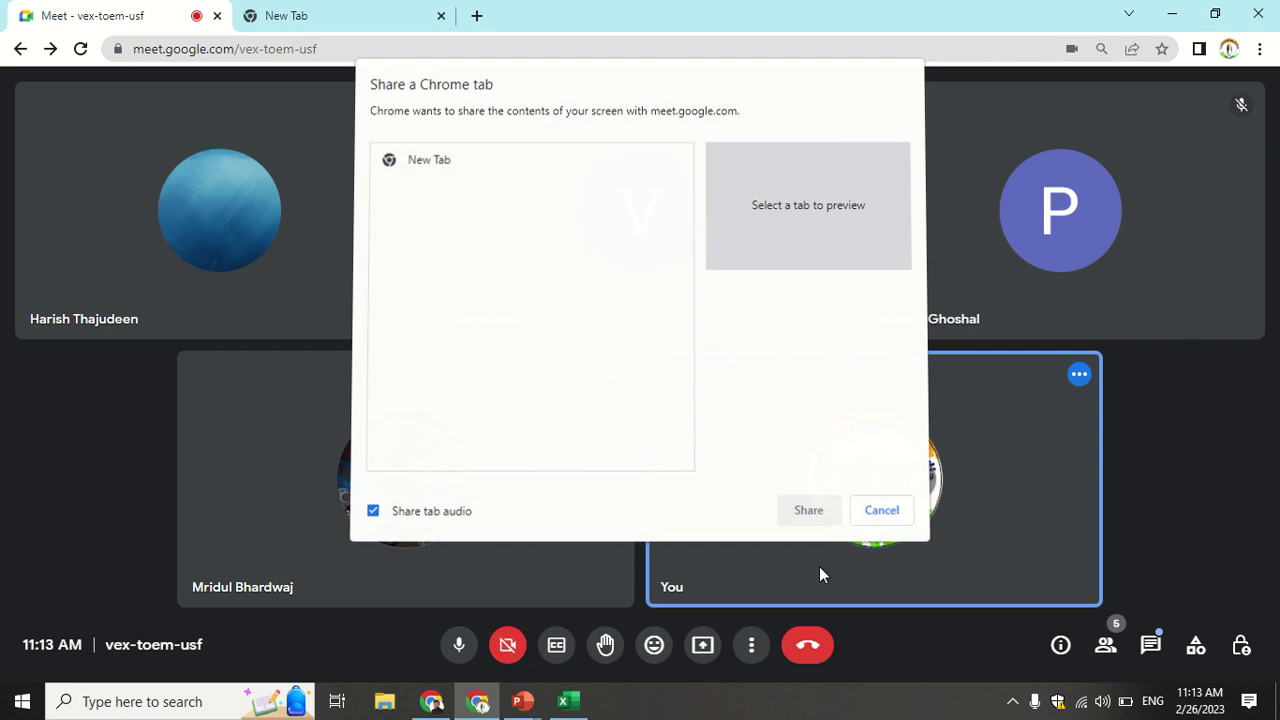
Step: Present the "Record Keeping - Excel" application window to the meeting
{"action": "left_click", "coordinate": [721, 648]}
{"action": "left_click", "coordinate": [768, 548]}
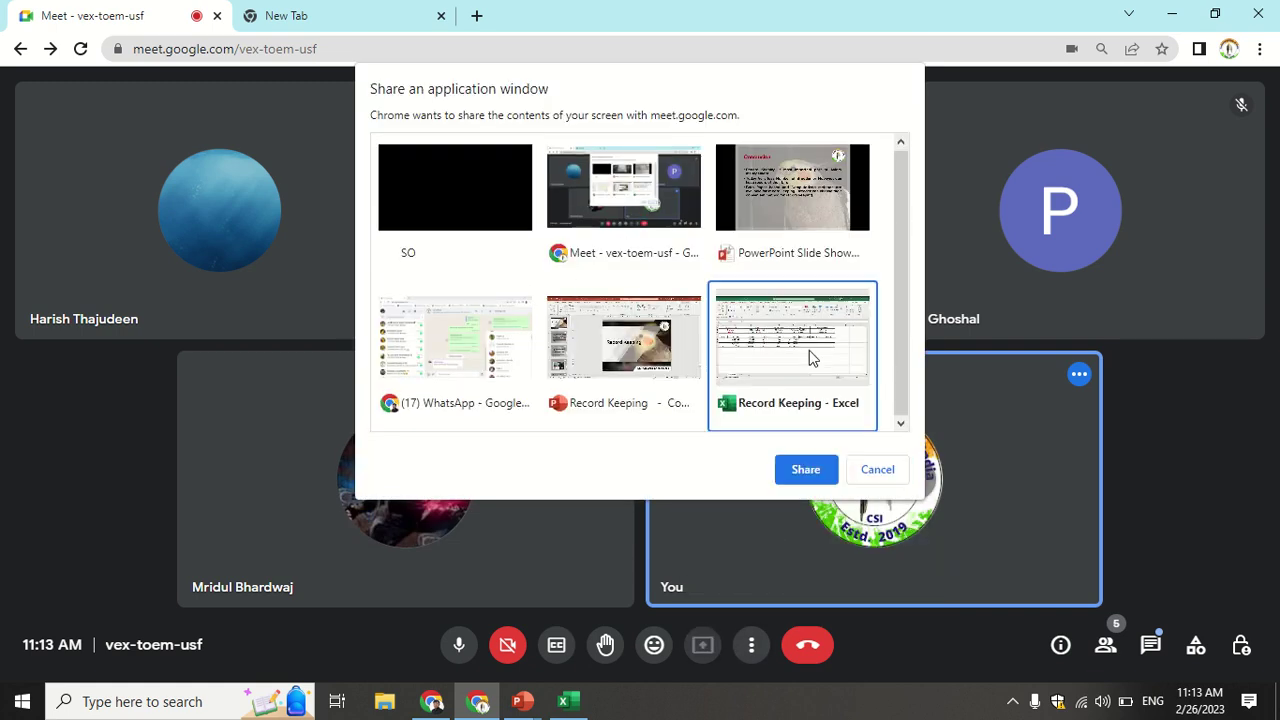
{"action": "left_click", "coordinate": [816, 358]}
{"action": "left_click", "coordinate": [812, 467]}
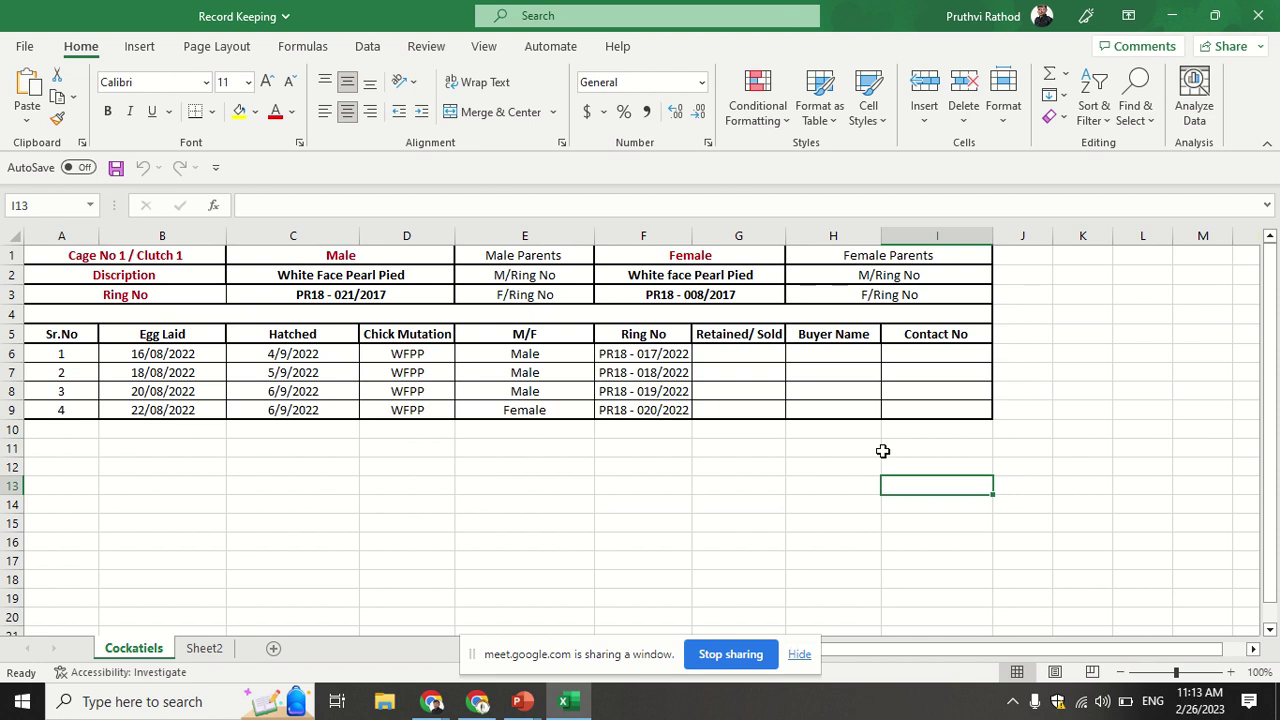
Step: Examine the cage and clutch heading, the male's description and ring number, and the male parents' ring number fields
{"action": "left_click_drag", "start_coordinate": [1266, 478], "coordinate": [1266, 477]}
{"action": "left_click", "coordinate": [179, 258]}
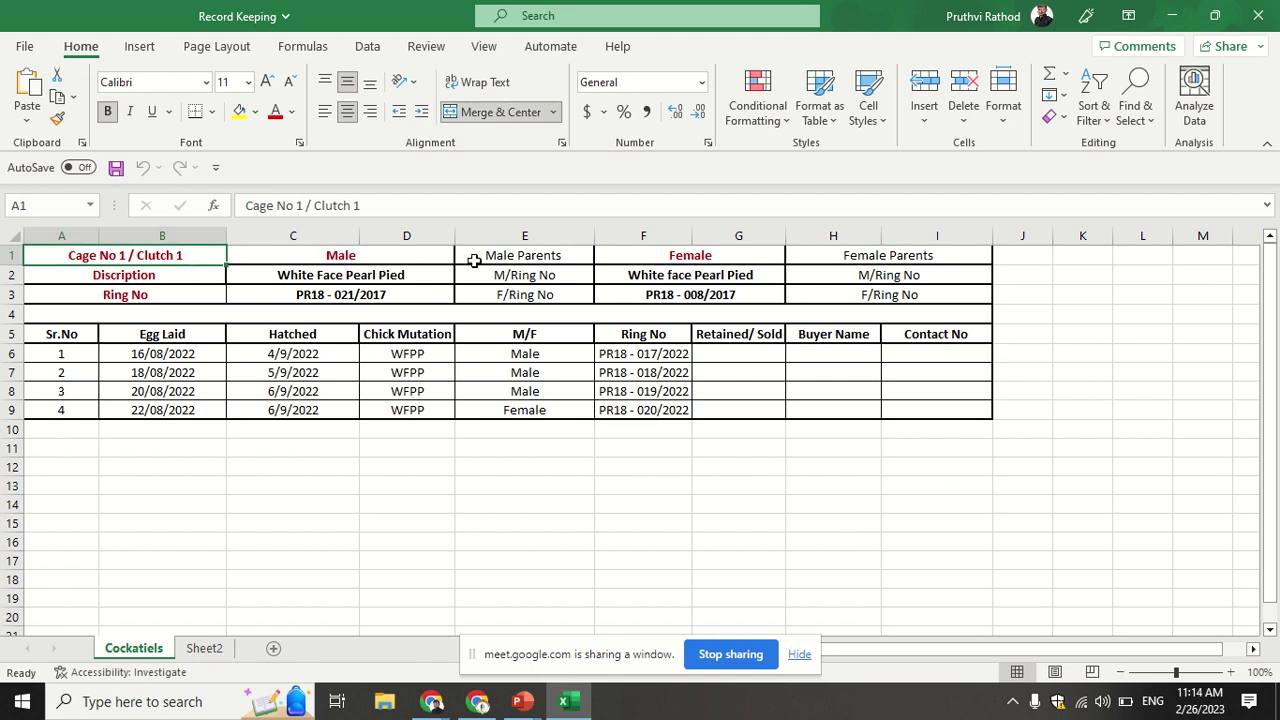
{"action": "left_click", "coordinate": [438, 279]}
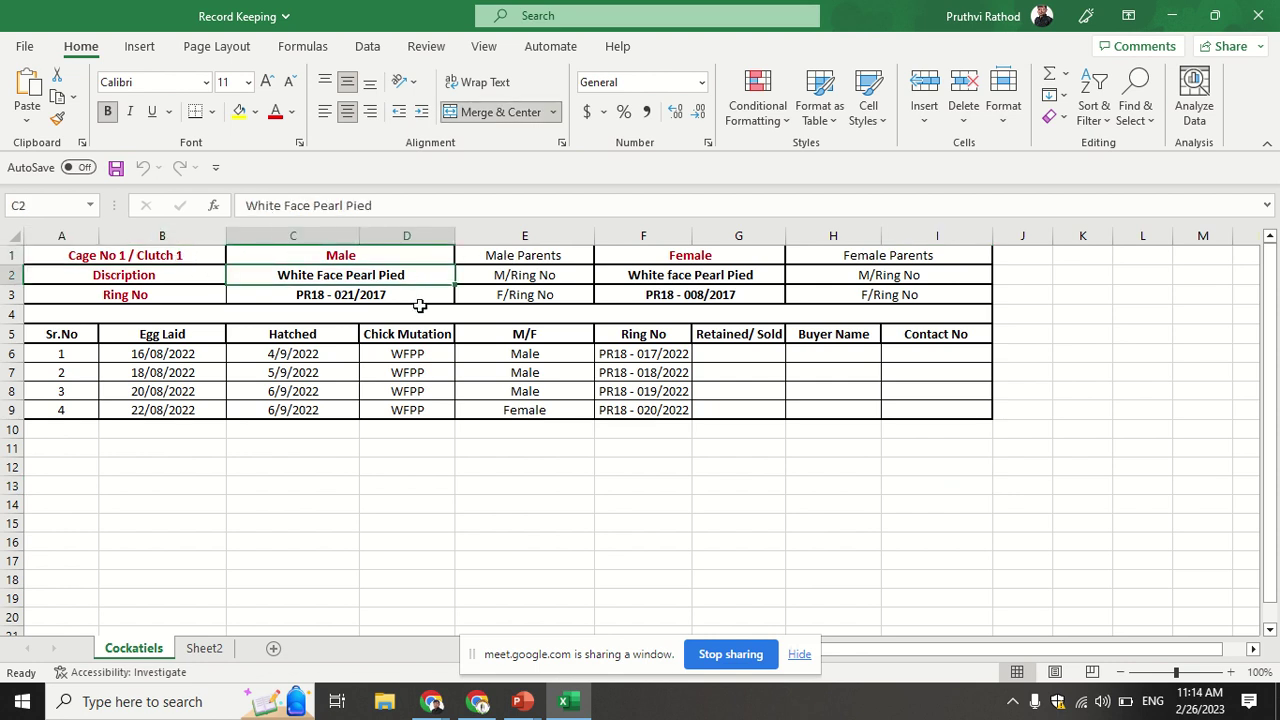
{"action": "left_click", "coordinate": [419, 301]}
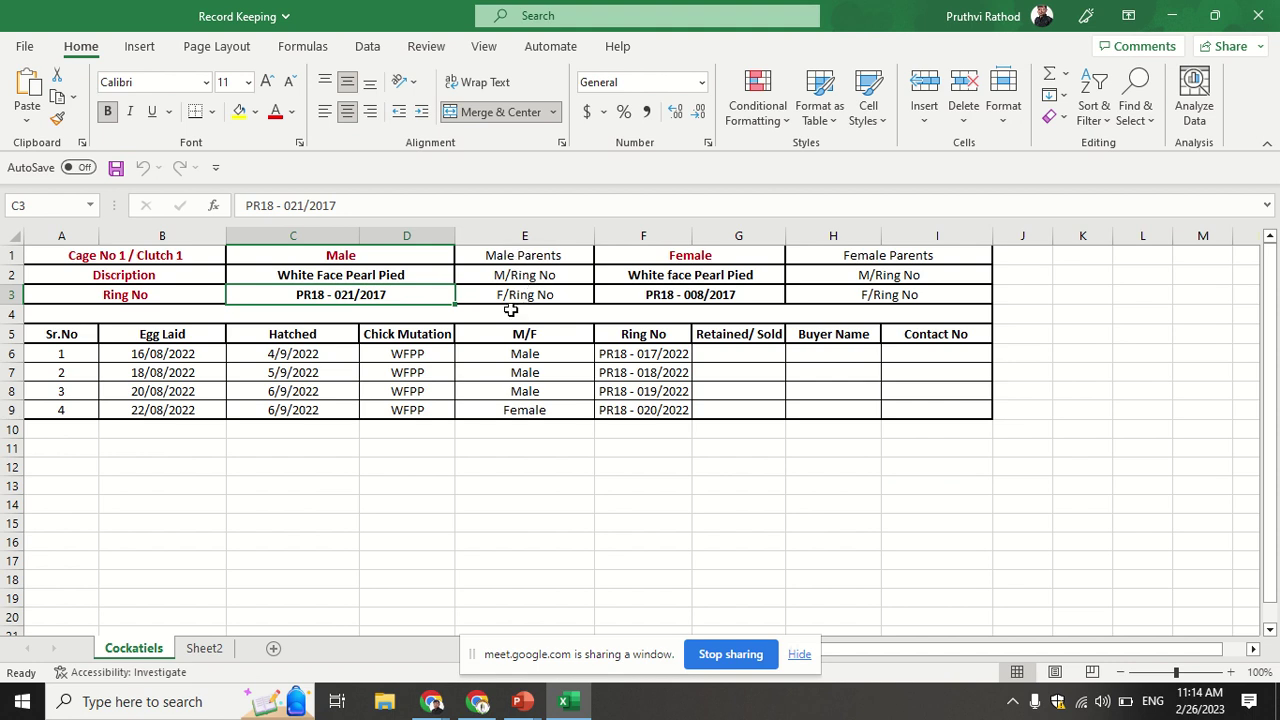
{"action": "left_click", "coordinate": [526, 251]}
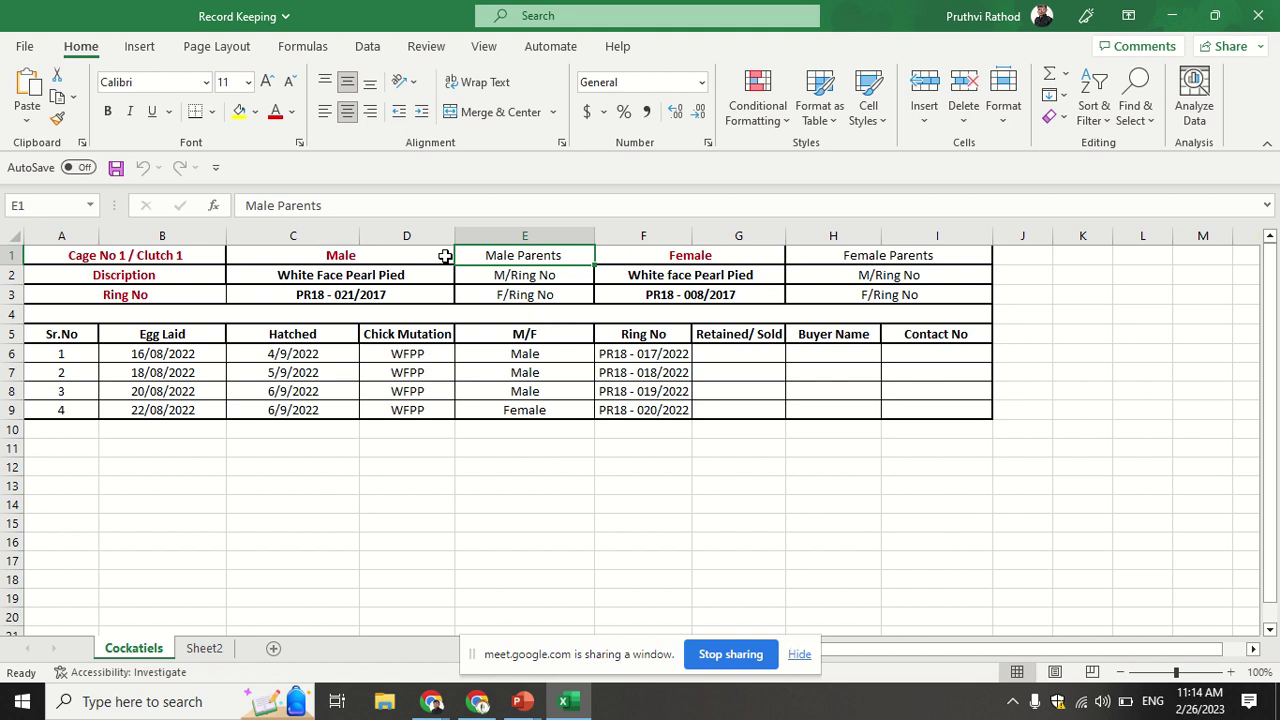
{"action": "left_click", "coordinate": [444, 254]}
{"action": "left_click", "coordinate": [490, 255]}
{"action": "left_click", "coordinate": [410, 259]}
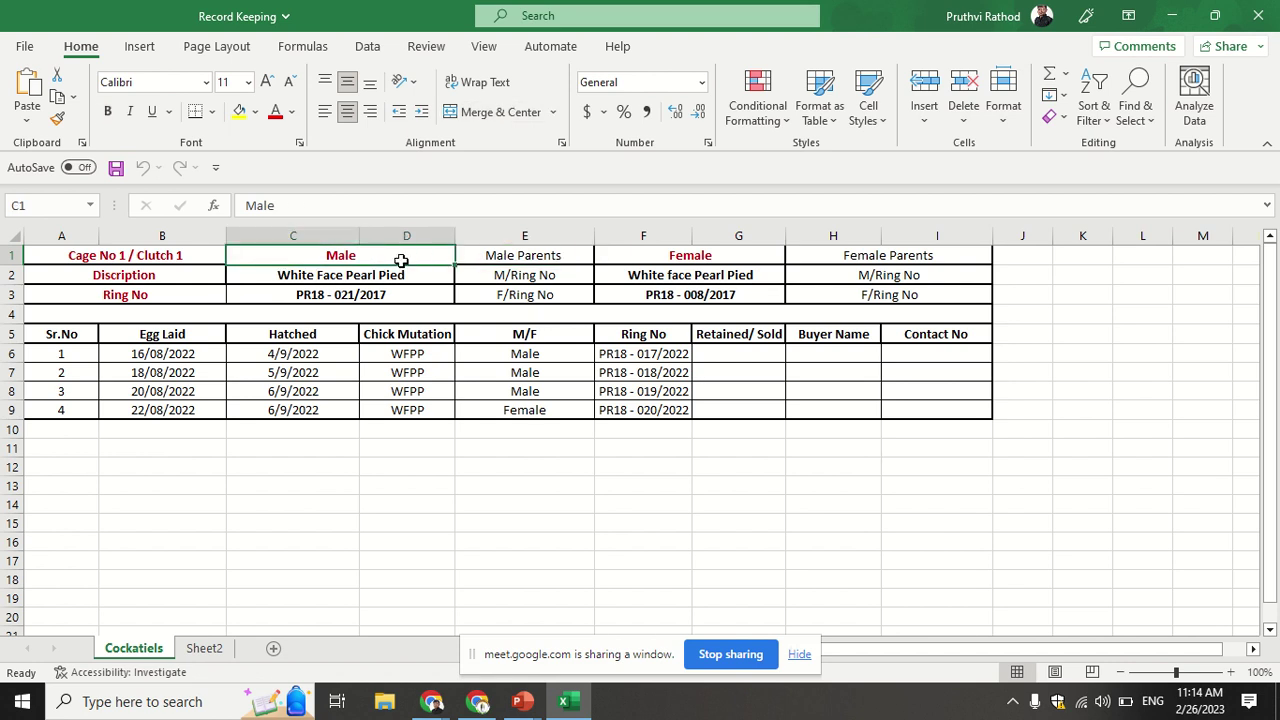
{"action": "left_click", "coordinate": [517, 274]}
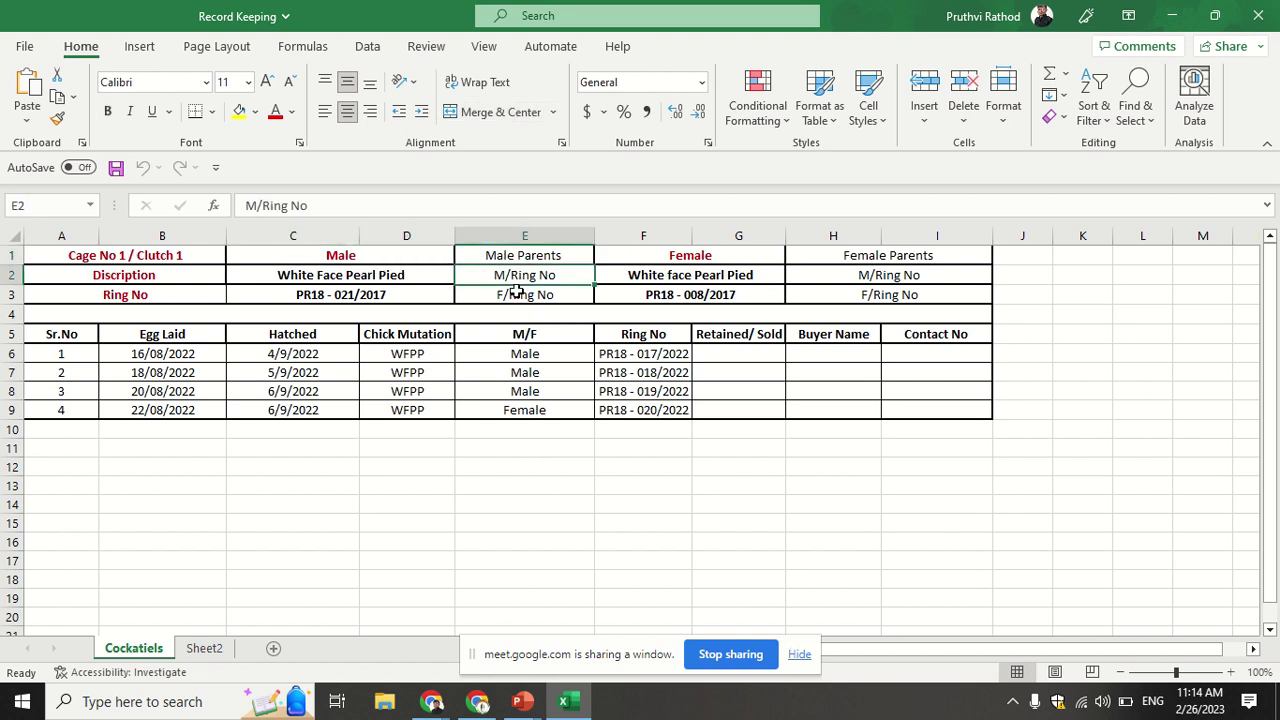
{"action": "left_click", "coordinate": [517, 292]}
Step: Examine the female's description and ring number, and the female parents' ring number fields
{"action": "left_click", "coordinate": [655, 256]}
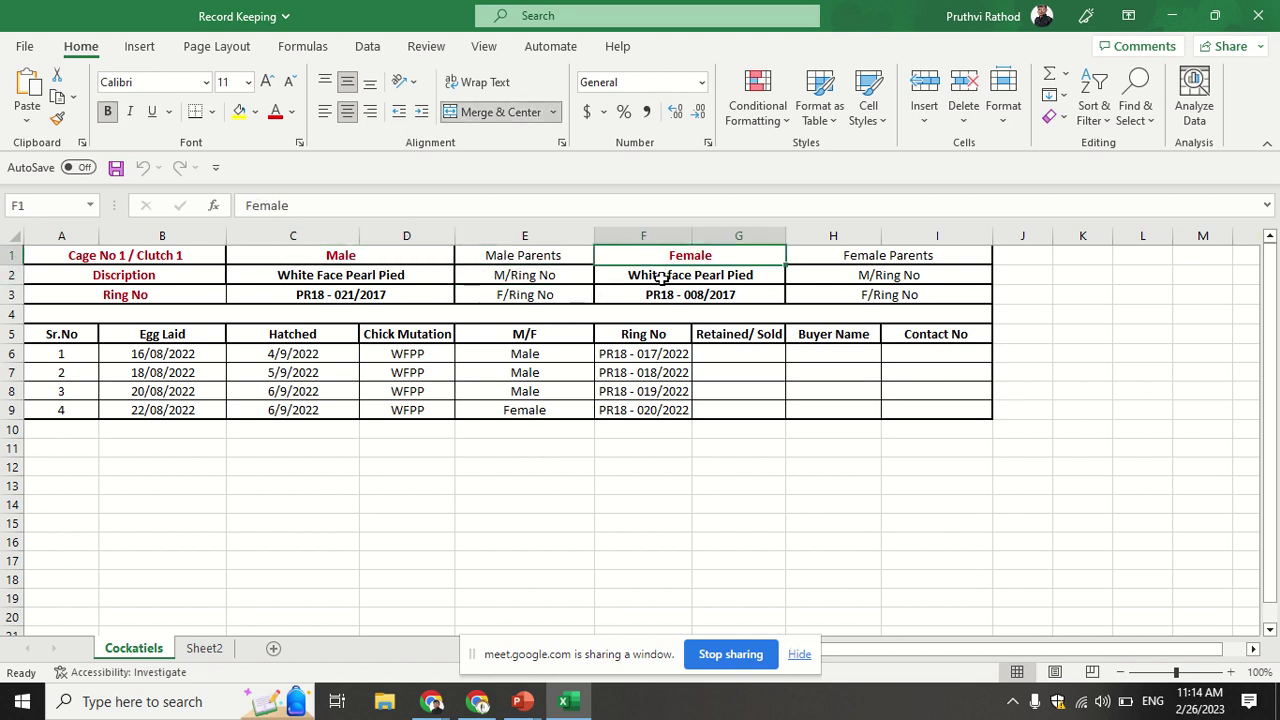
{"action": "left_click", "coordinate": [660, 277]}
{"action": "left_click", "coordinate": [660, 296]}
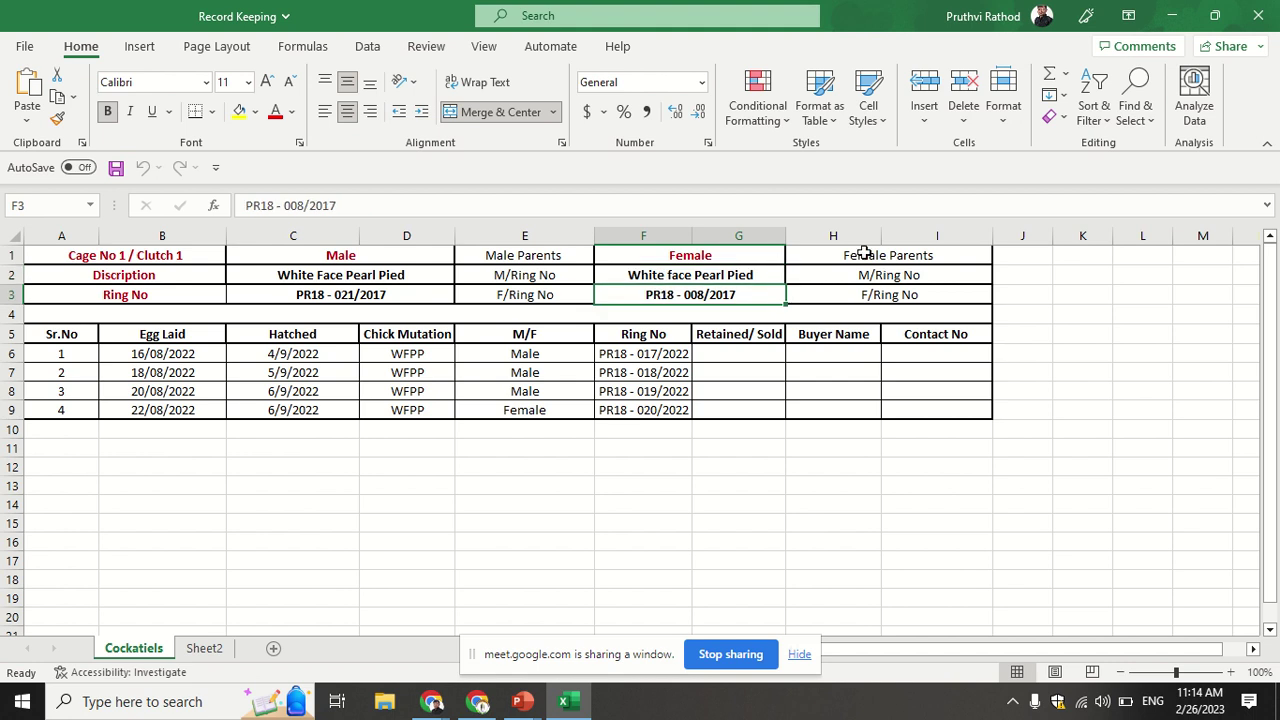
{"action": "left_click", "coordinate": [831, 256]}
{"action": "left_click", "coordinate": [834, 277]}
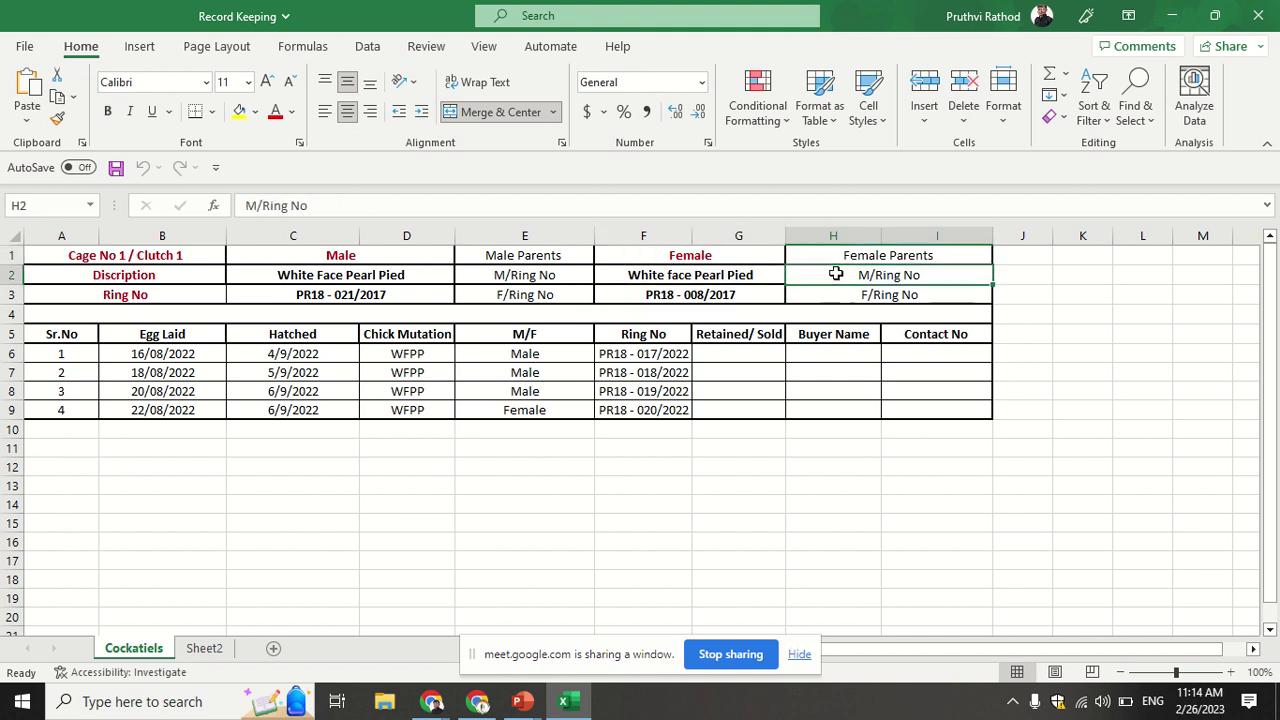
{"action": "left_click", "coordinate": [832, 297]}
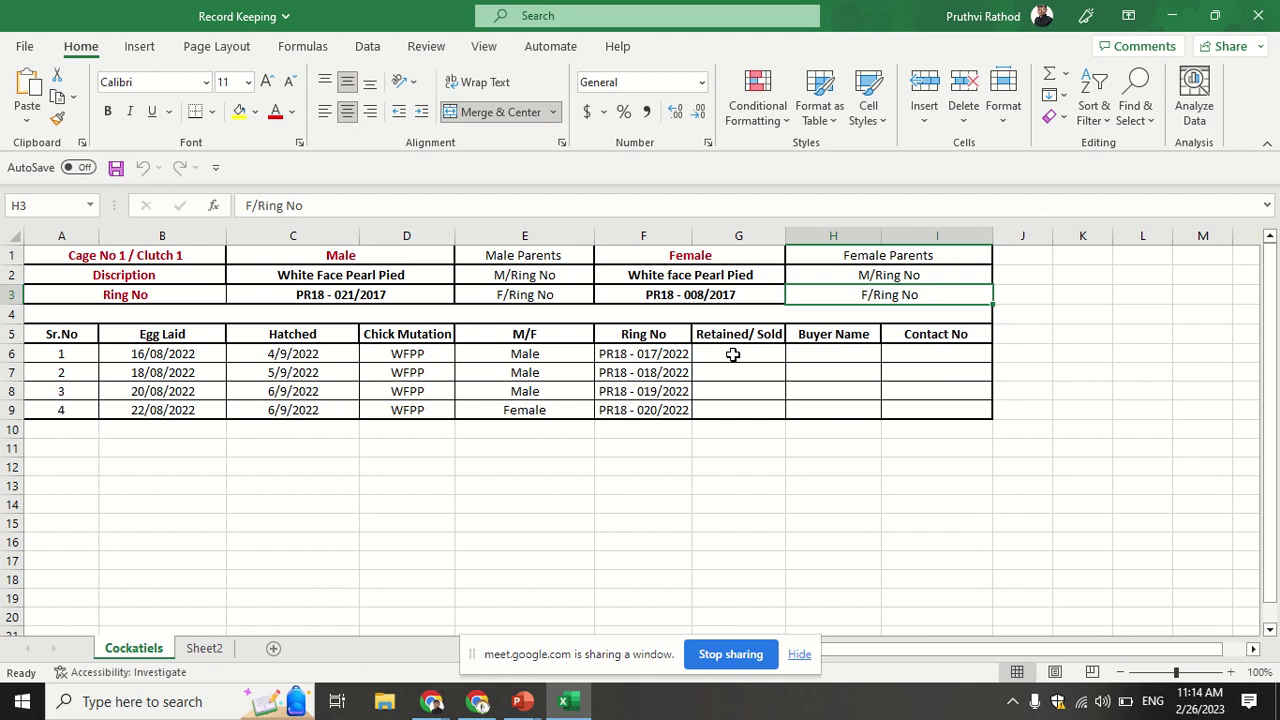
Step: Examine the Retained/Sold, Buyer Name and Contact No columns of the chick table
{"action": "left_click", "coordinate": [806, 336]}
{"action": "left_click", "coordinate": [780, 354]}
{"action": "left_click", "coordinate": [816, 356]}
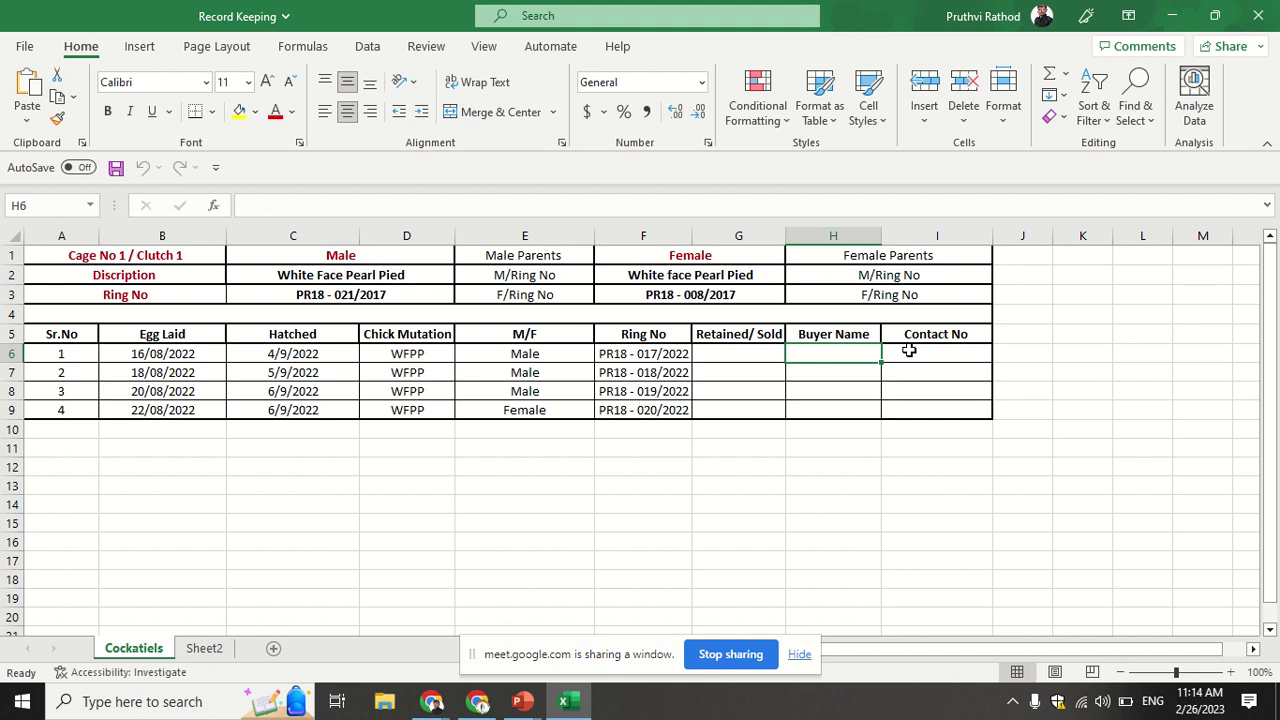
{"action": "left_click_drag", "start_coordinate": [908, 350], "coordinate": [906, 405]}
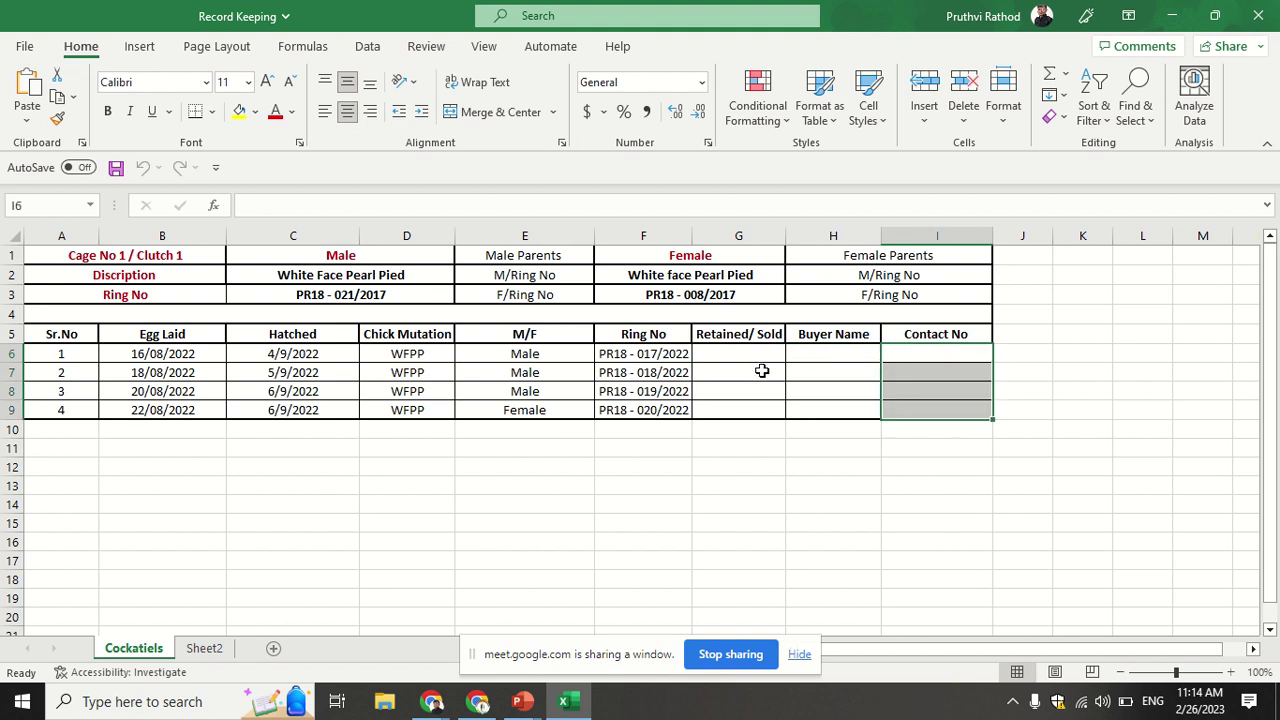
{"action": "left_click", "coordinate": [238, 498]}
Step: Duplicate the Cage No 1 / Clutch 1 record in A1:I9 to the block starting at A11 and save the workbook
{"action": "left_click_drag", "start_coordinate": [118, 256], "coordinate": [837, 411]}
{"action": "key", "text": "ctrl+c"}
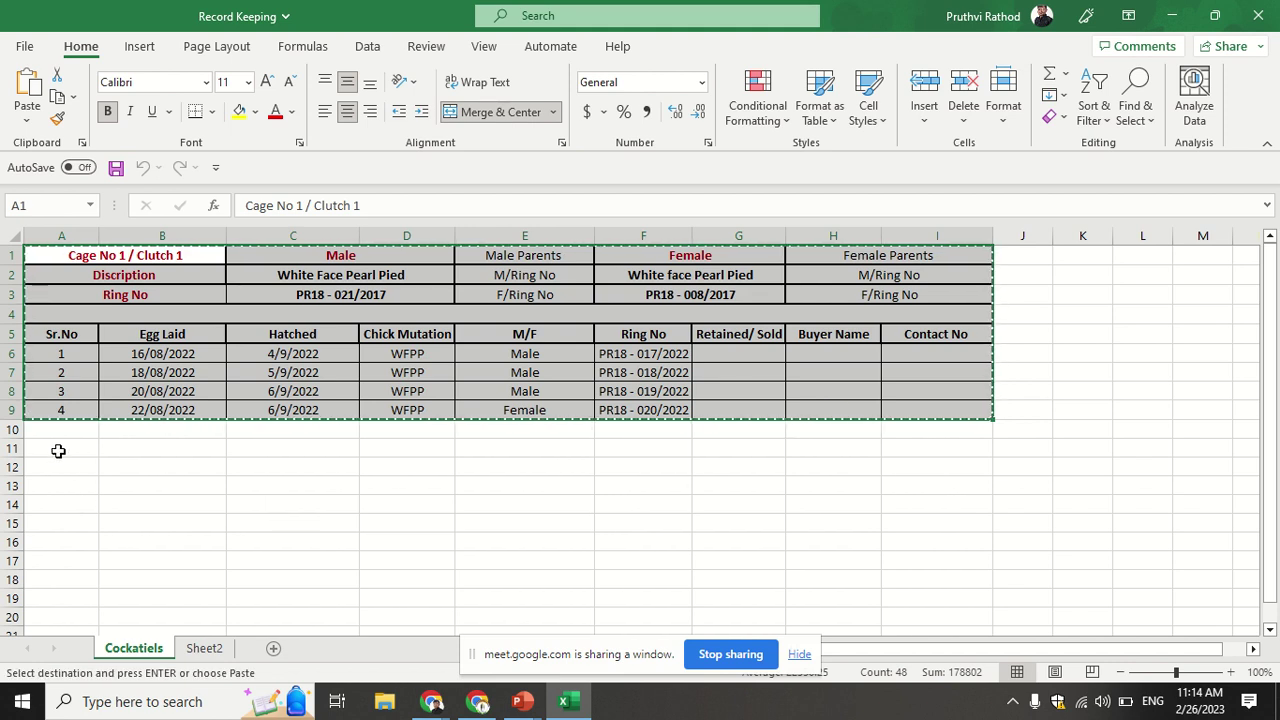
{"action": "left_click", "coordinate": [57, 449]}
{"action": "key", "text": "ctrl+v"}
{"action": "scroll", "coordinate": [596, 531], "scroll_direction": "down", "scroll_amount": 1}
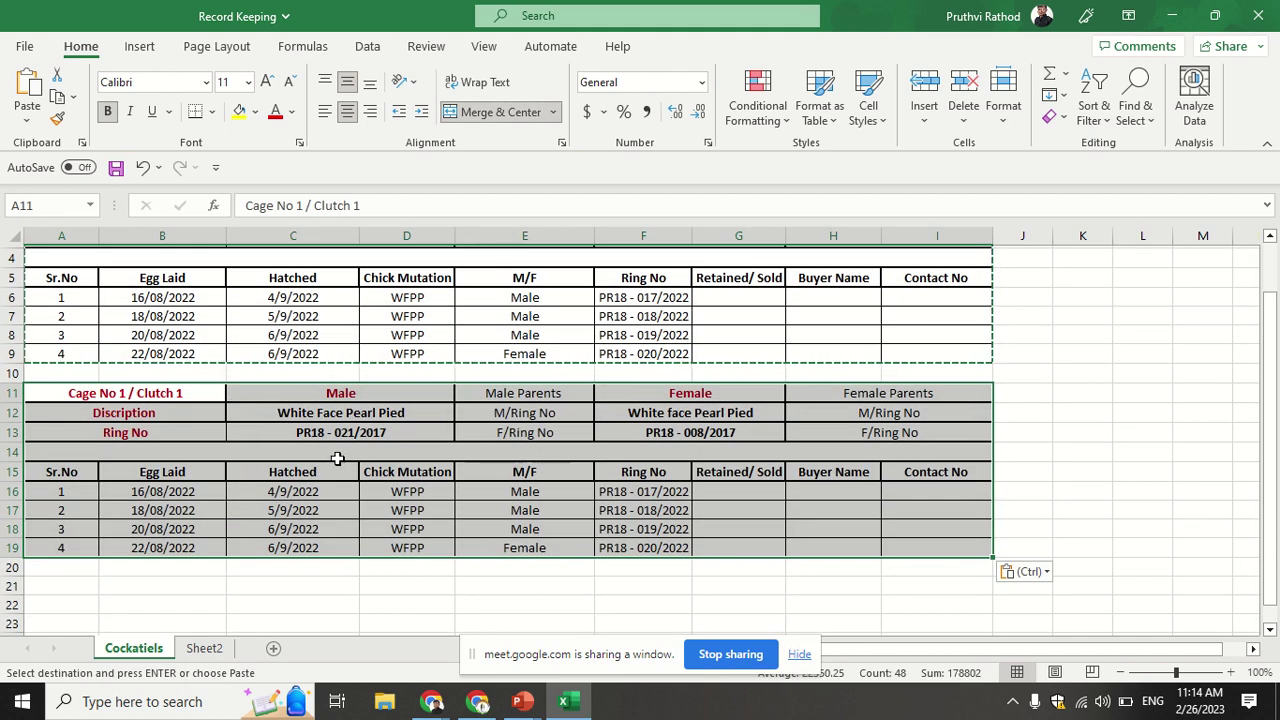
{"action": "key", "text": "ctrl+s"}
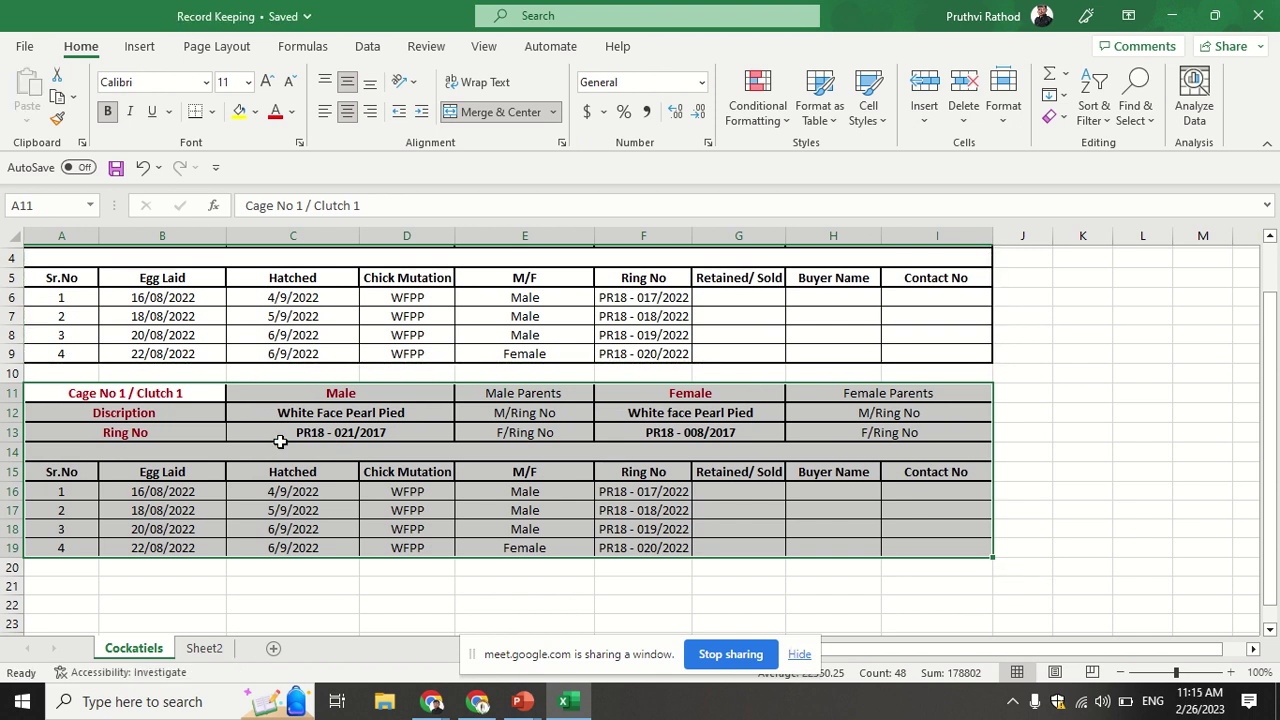
Step: Undo the paste of the duplicated clutch record and deselect the block
{"action": "scroll", "coordinate": [214, 457], "scroll_direction": "up", "scroll_amount": 1}
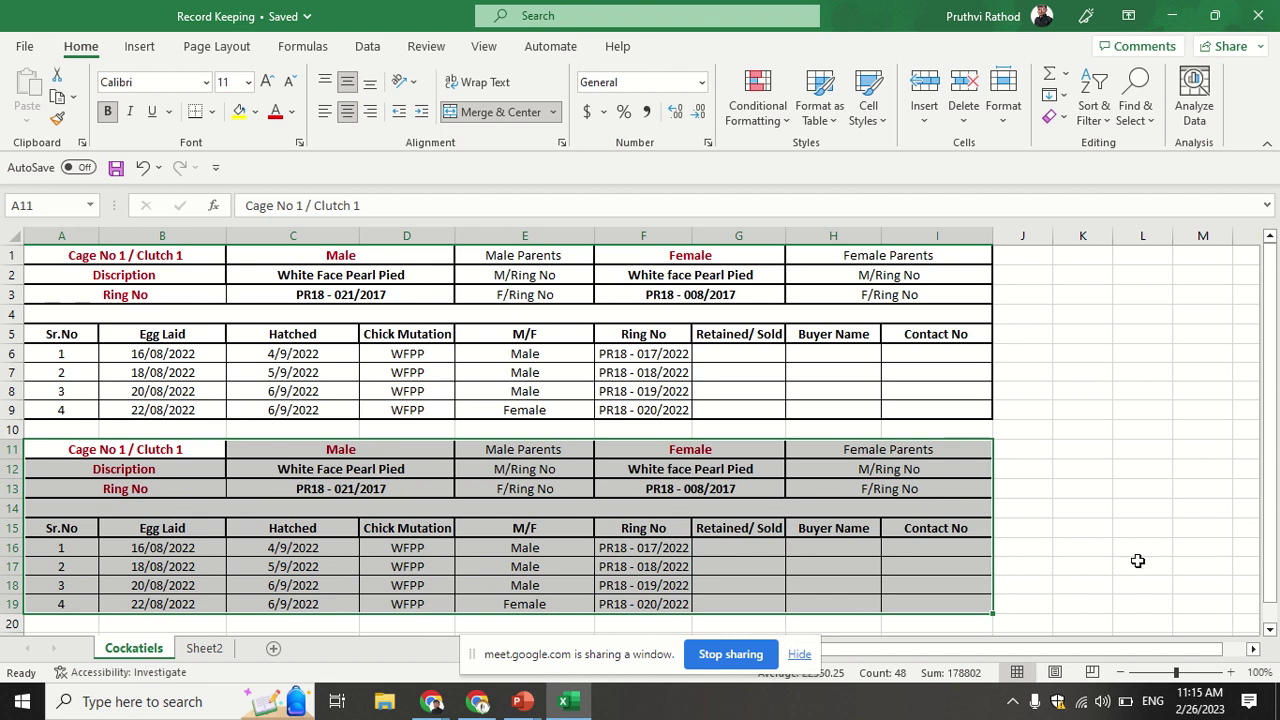
{"action": "key", "text": "ctrl+z"}
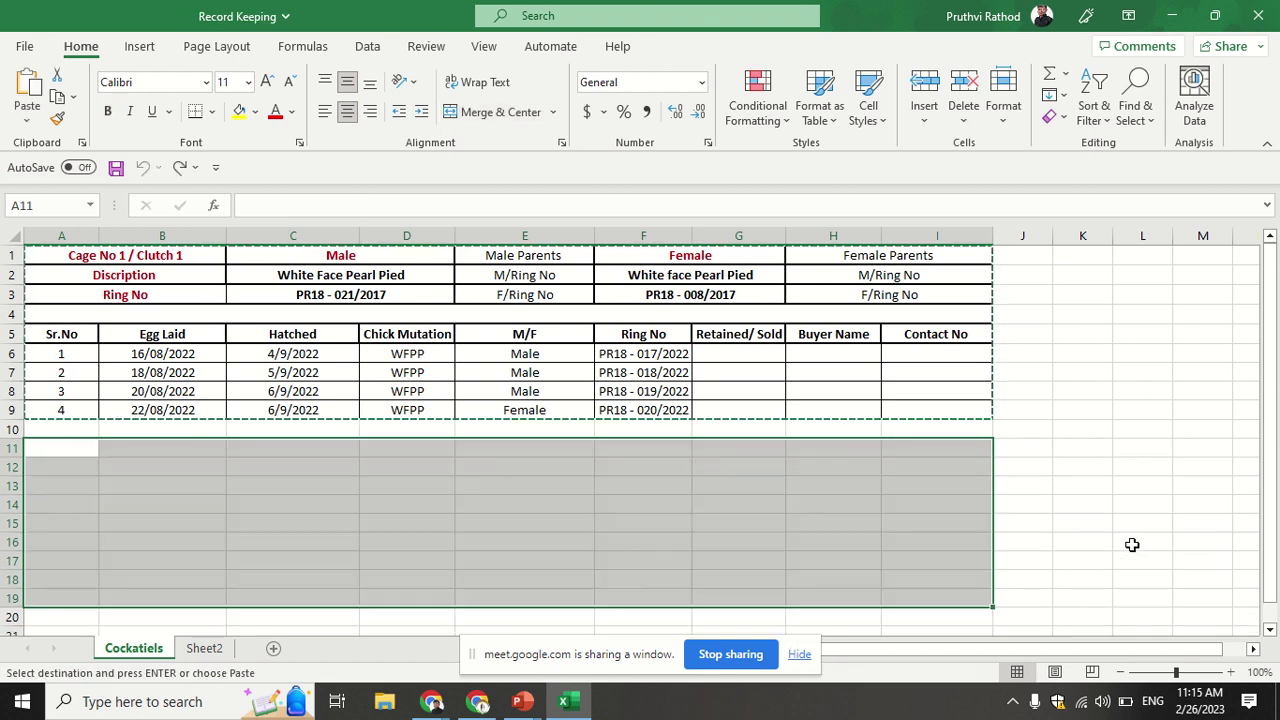
{"action": "left_click", "coordinate": [1100, 490]}
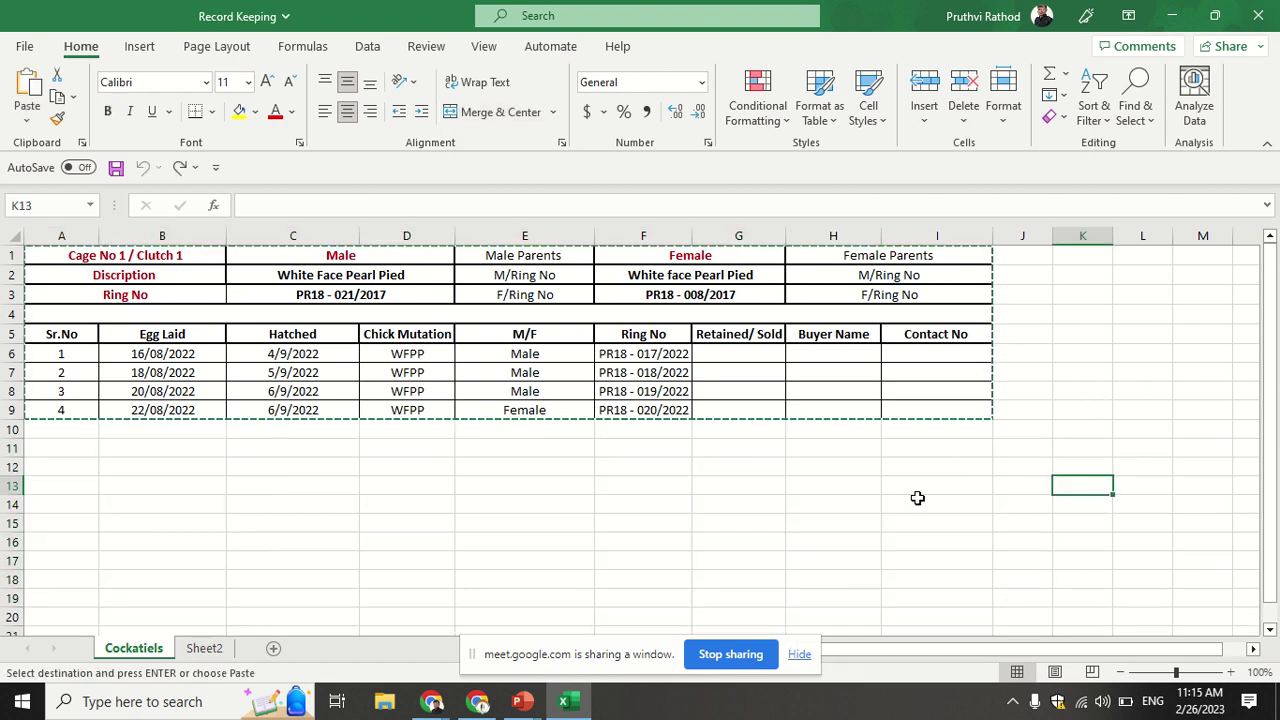
Step: Search the Cockatiels sheet for ring number 018
{"action": "key", "text": "ctrl+f"}
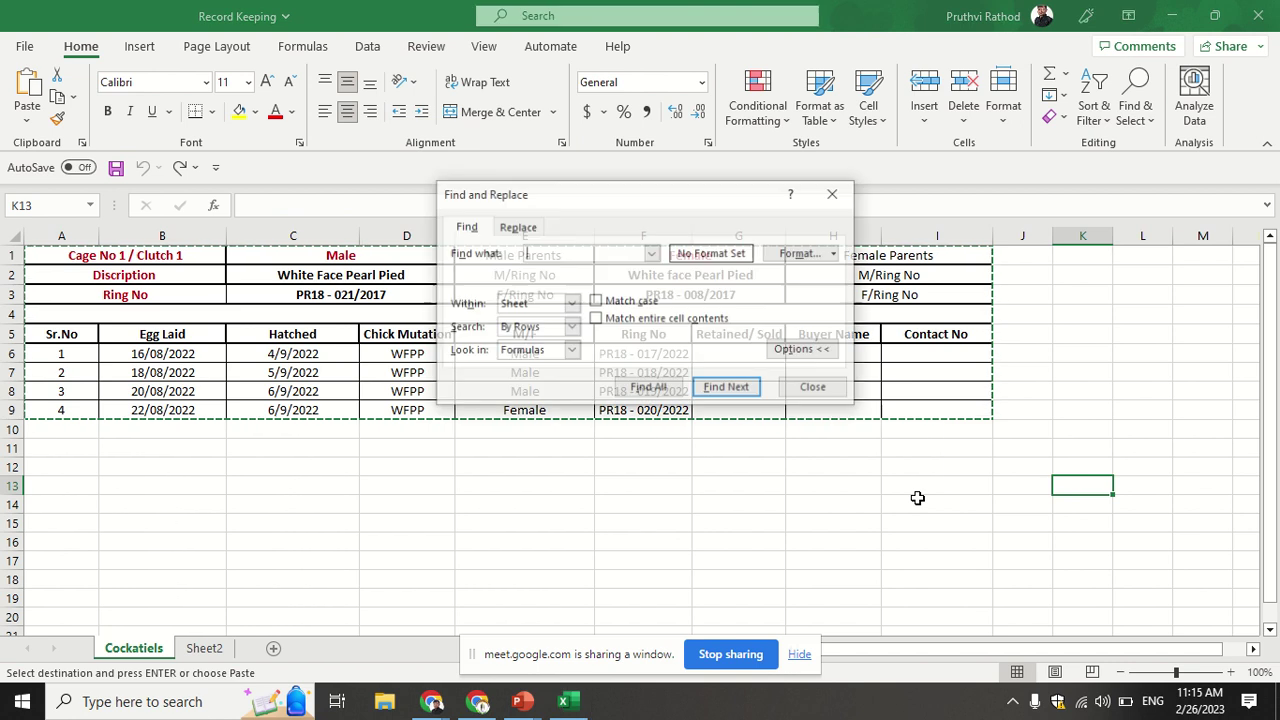
{"action": "type", "text": "018"}
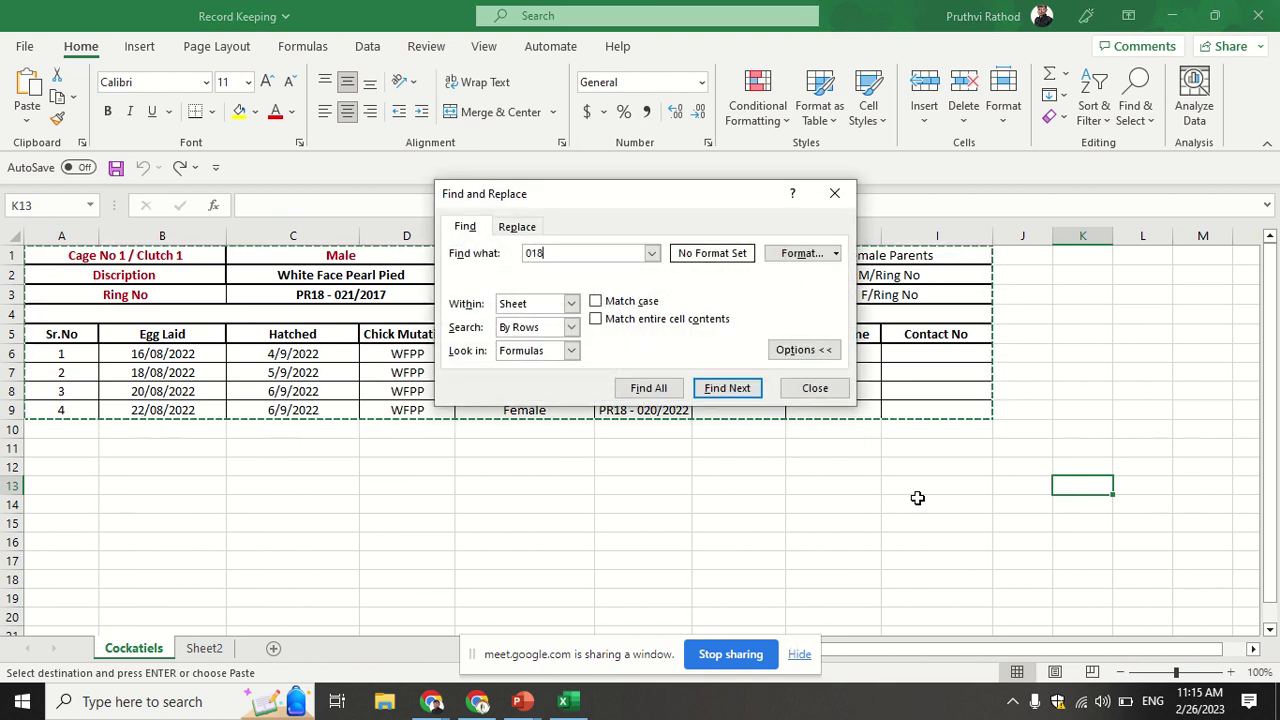
{"action": "key", "text": "Return"}
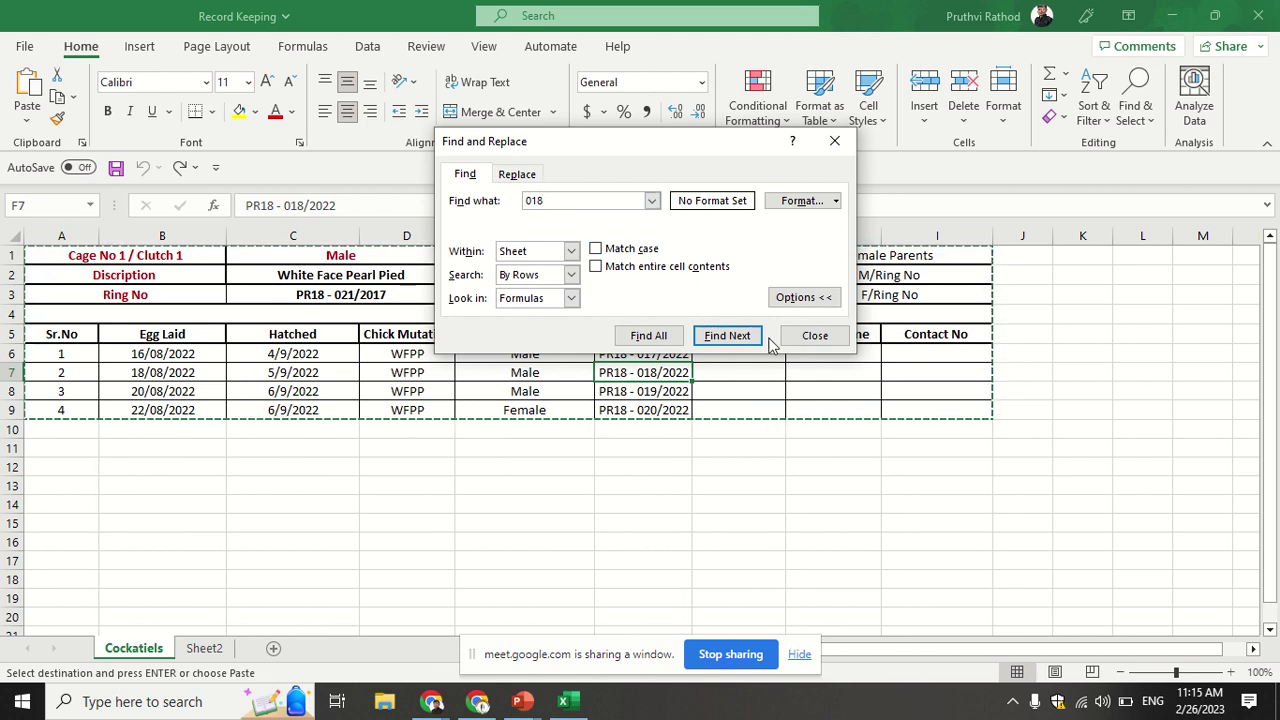
{"action": "left_click", "coordinate": [815, 336]}
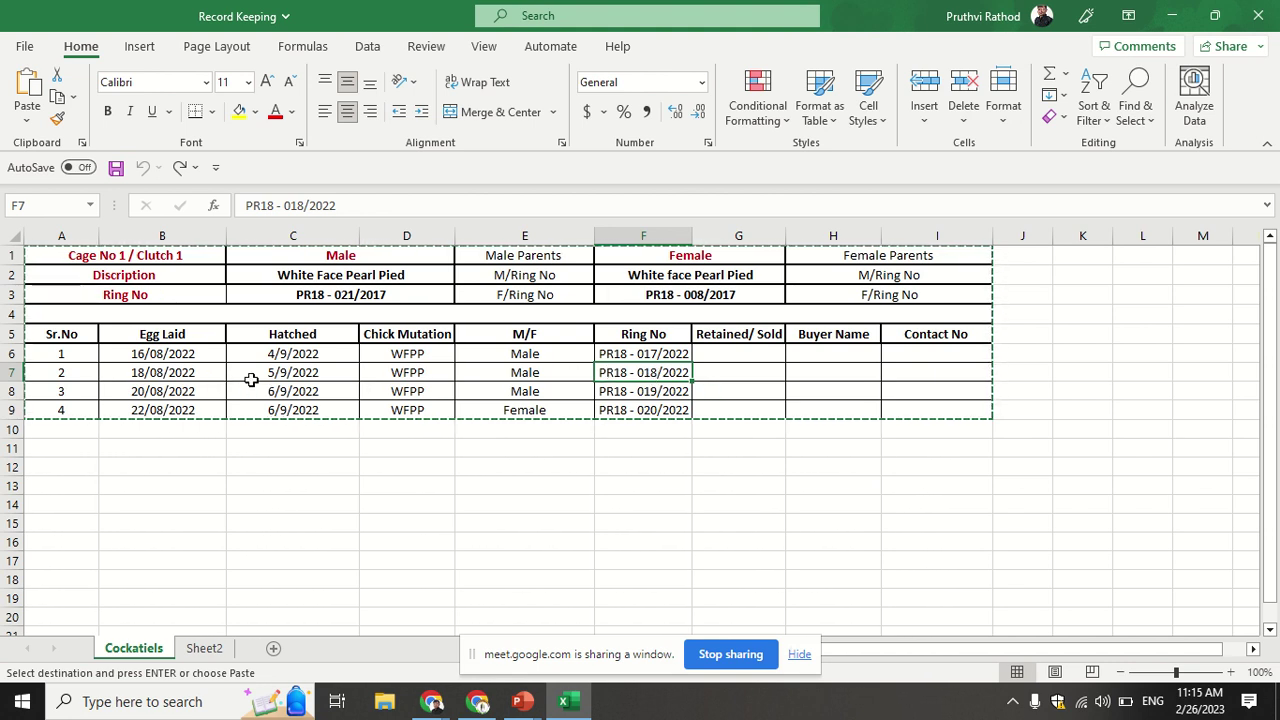
Step: Check the hatch date and mutation of the chick in row 7, and save the workbook
{"action": "left_click", "coordinate": [315, 375]}
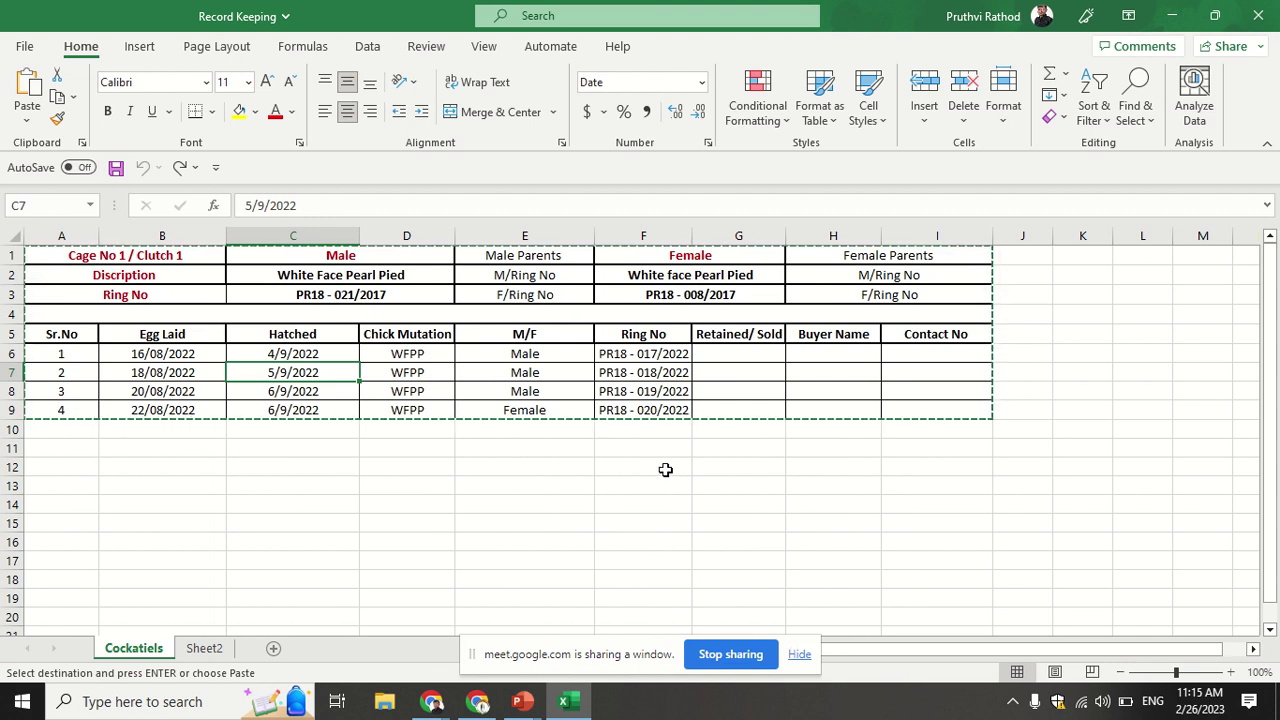
{"action": "left_click", "coordinate": [418, 372]}
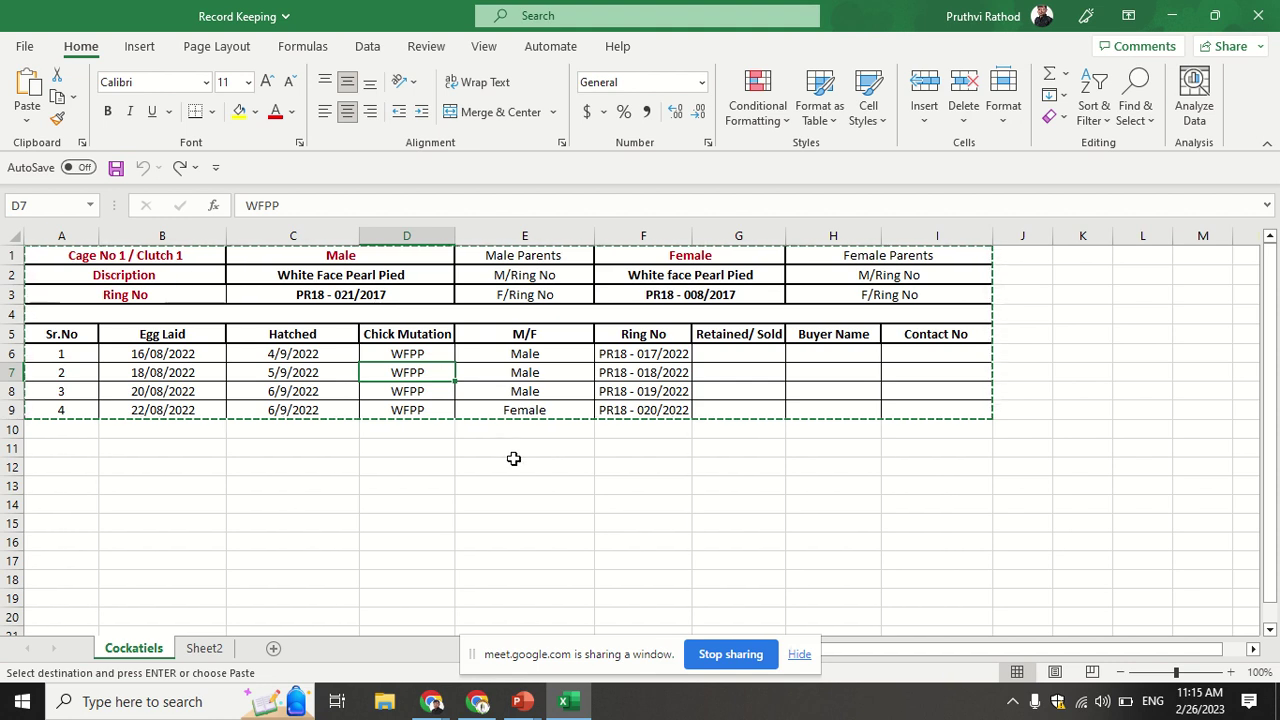
{"action": "key", "text": "ctrl+s"}
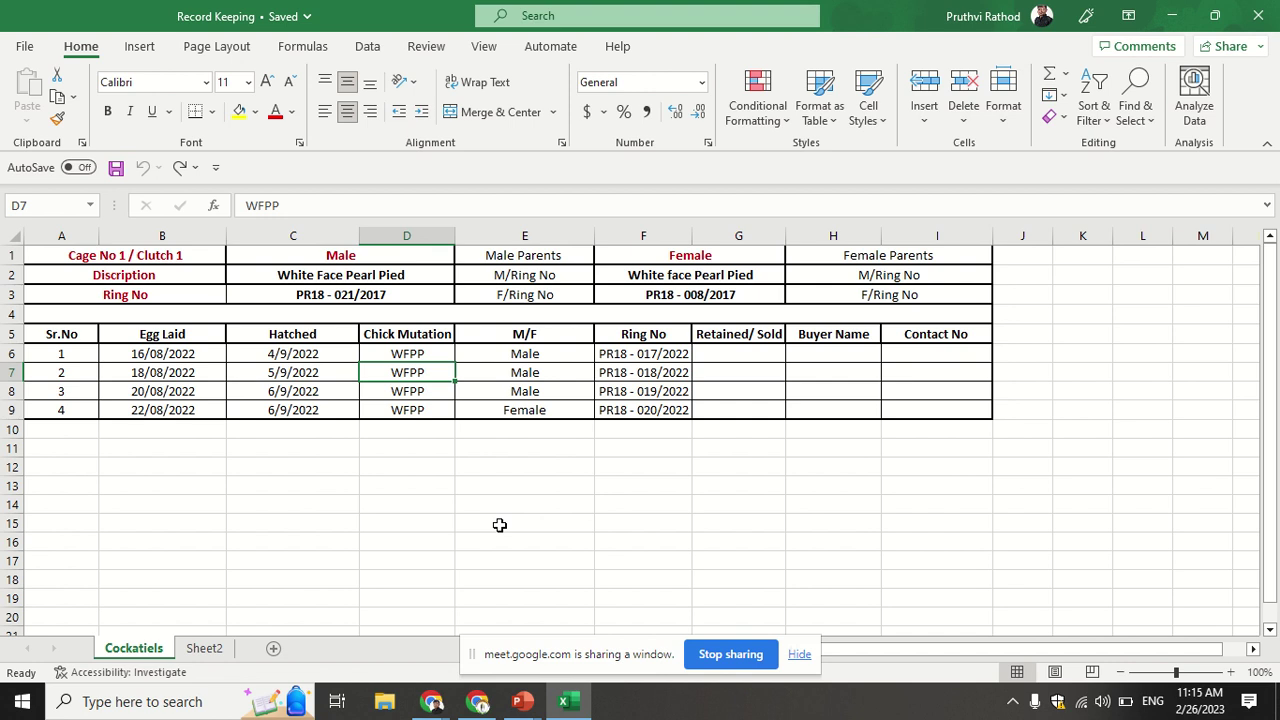
Step: Stop sharing the Excel window and present the PowerPoint slide show window in the Google Meet call
{"action": "left_click", "coordinate": [708, 658]}
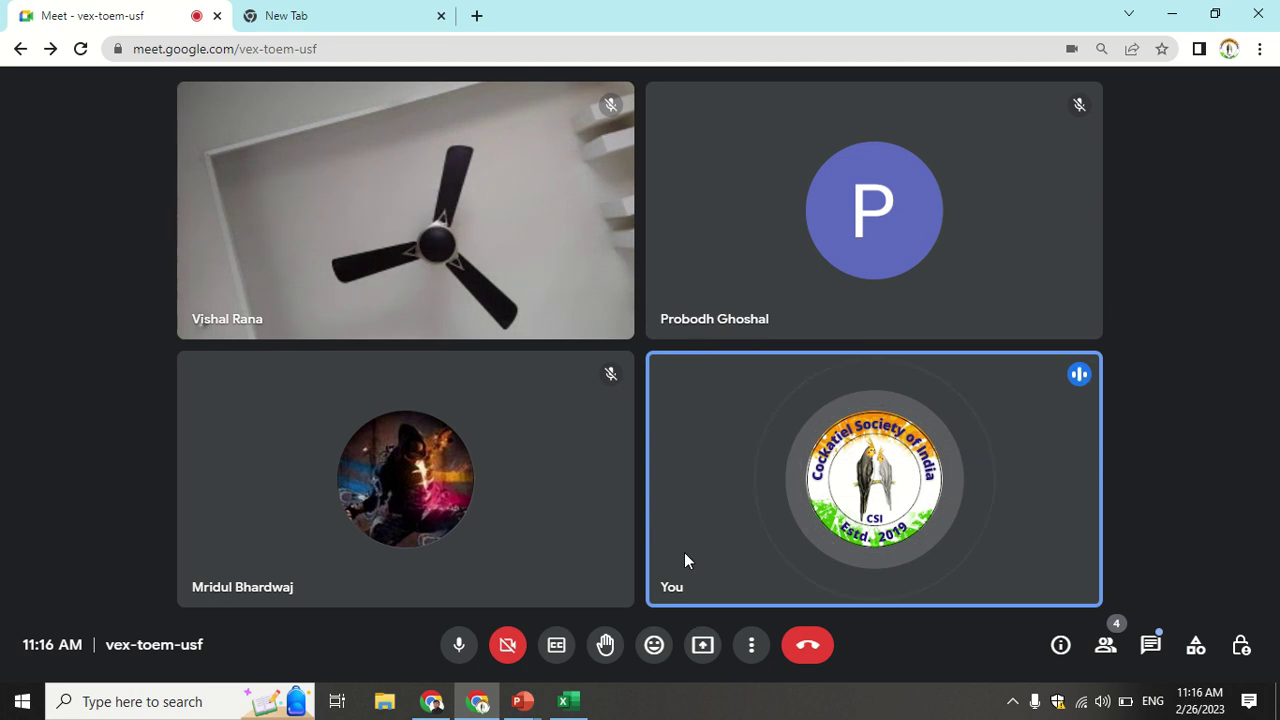
{"action": "left_click", "coordinate": [703, 645]}
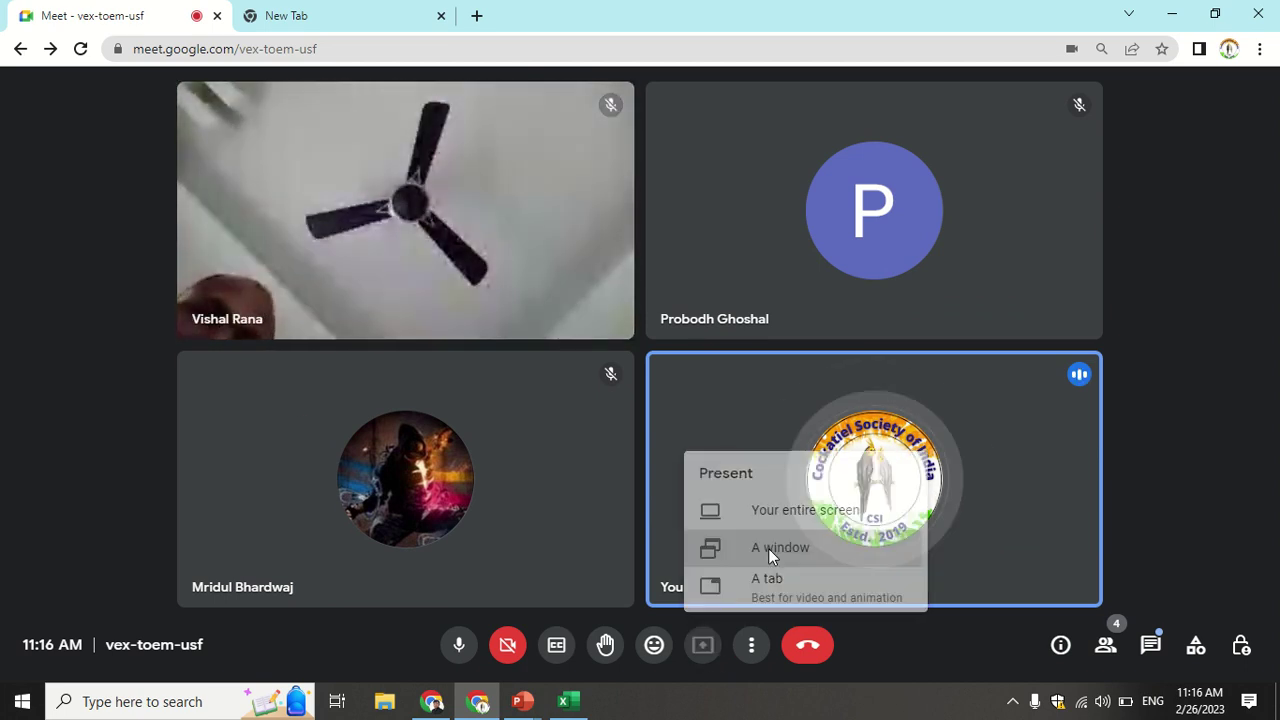
{"action": "left_click", "coordinate": [768, 548]}
{"action": "left_click", "coordinate": [459, 341]}
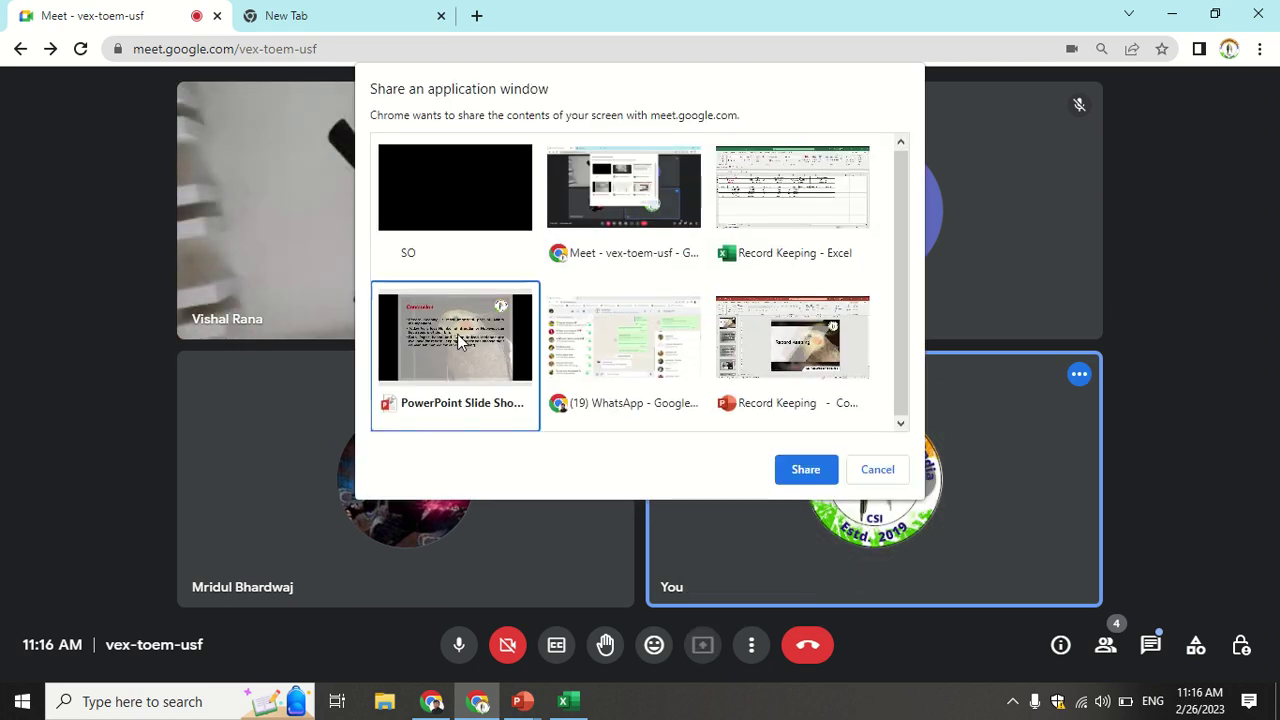
{"action": "left_click", "coordinate": [812, 474]}
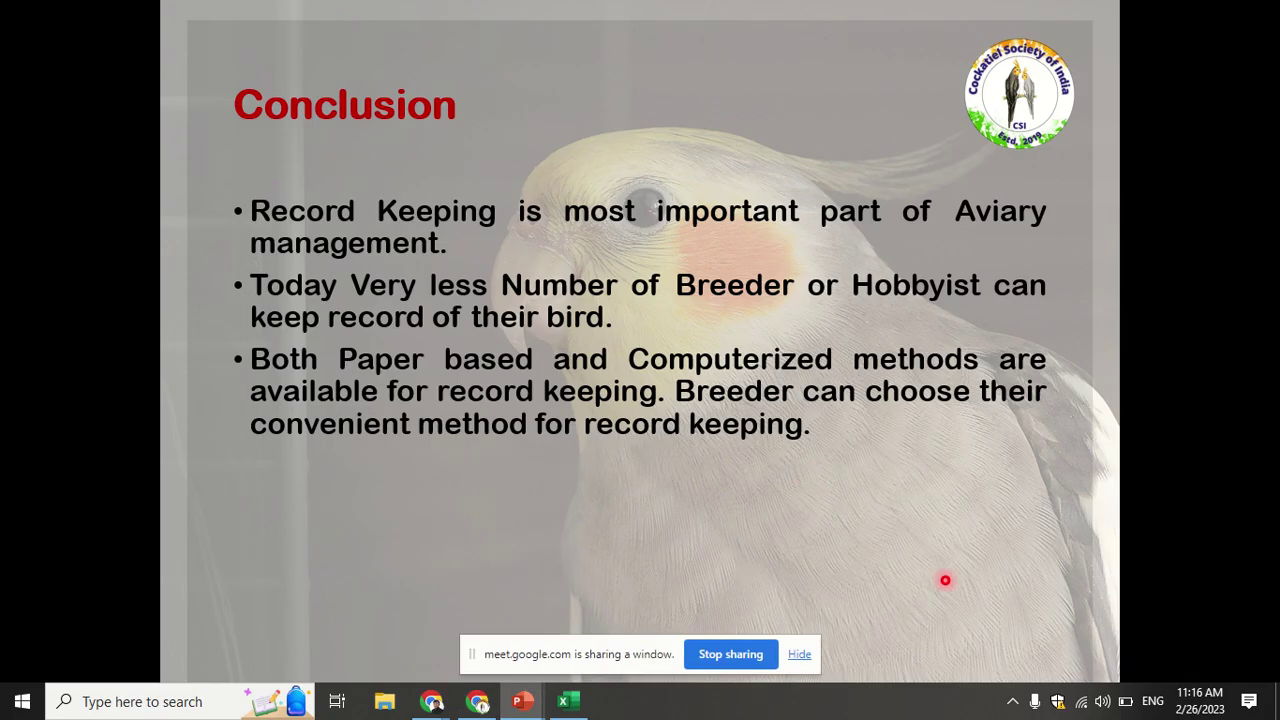
Step: Advance the slide show to the closing Thank you slide, and check the Google Meet call before returning to the slide
{"action": "key", "text": "Right"}
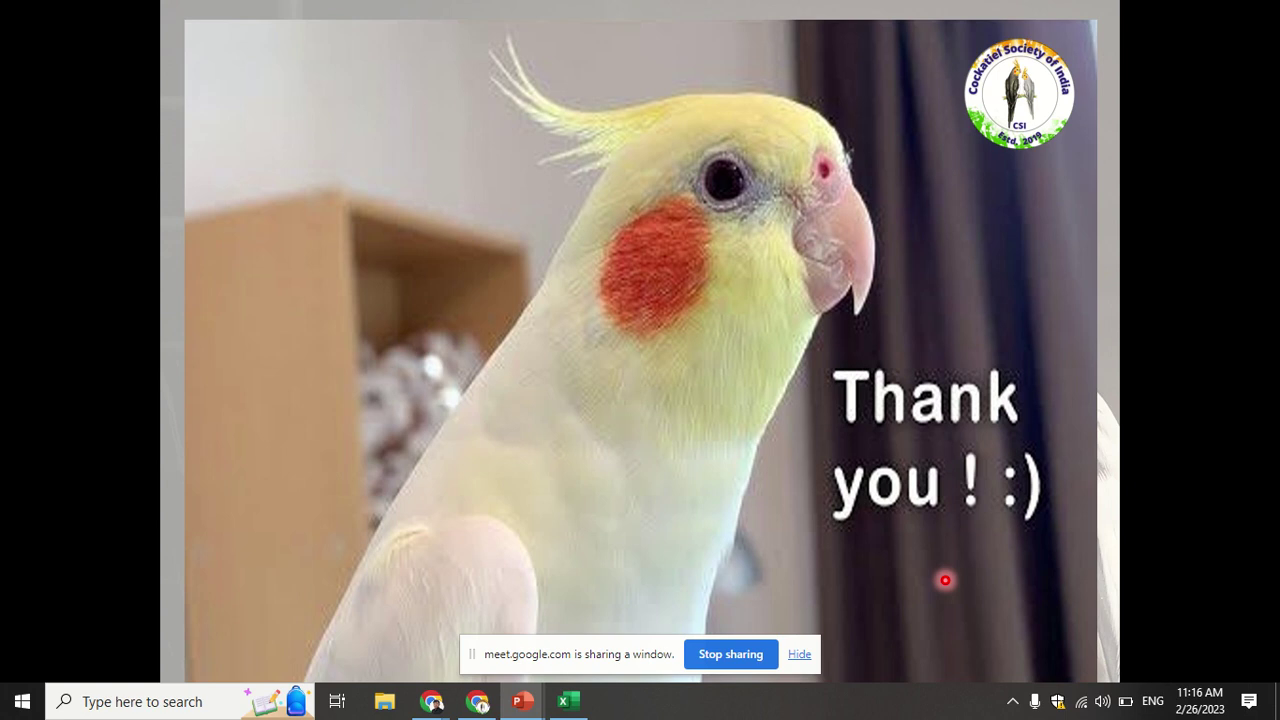
{"action": "left_click", "coordinate": [479, 704]}
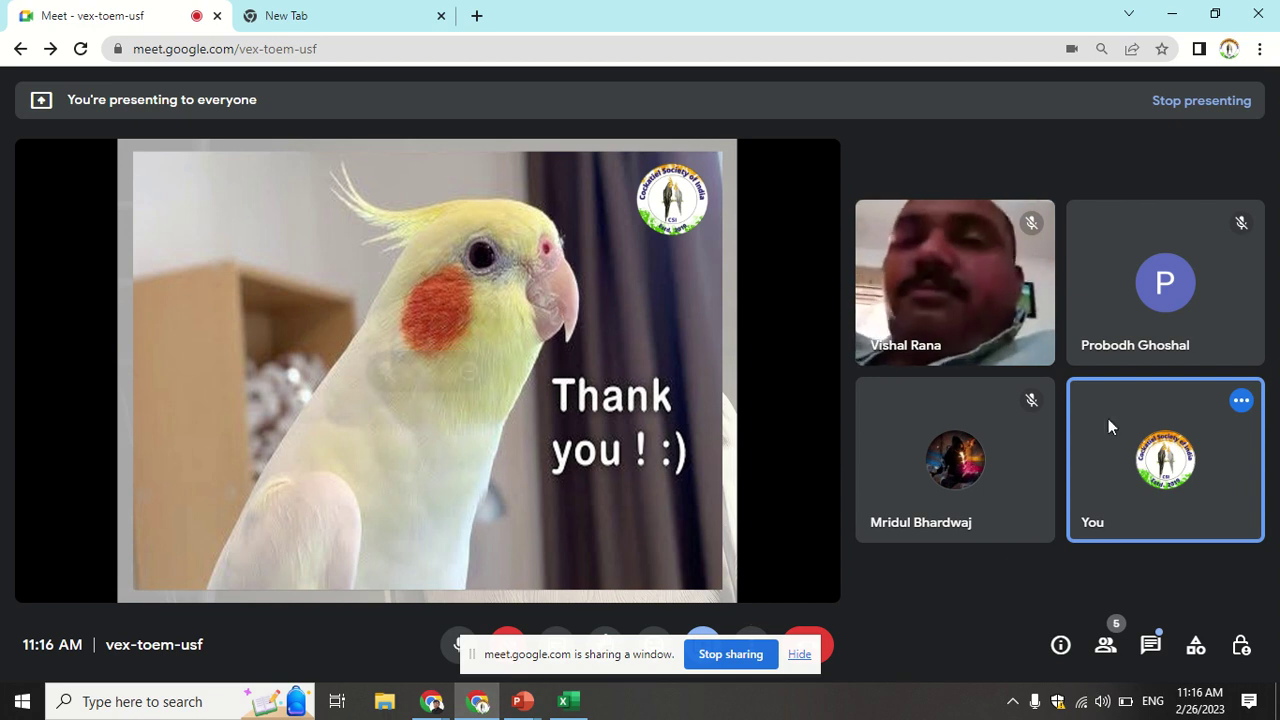
{"action": "mouse_move", "coordinate": [514, 249]}
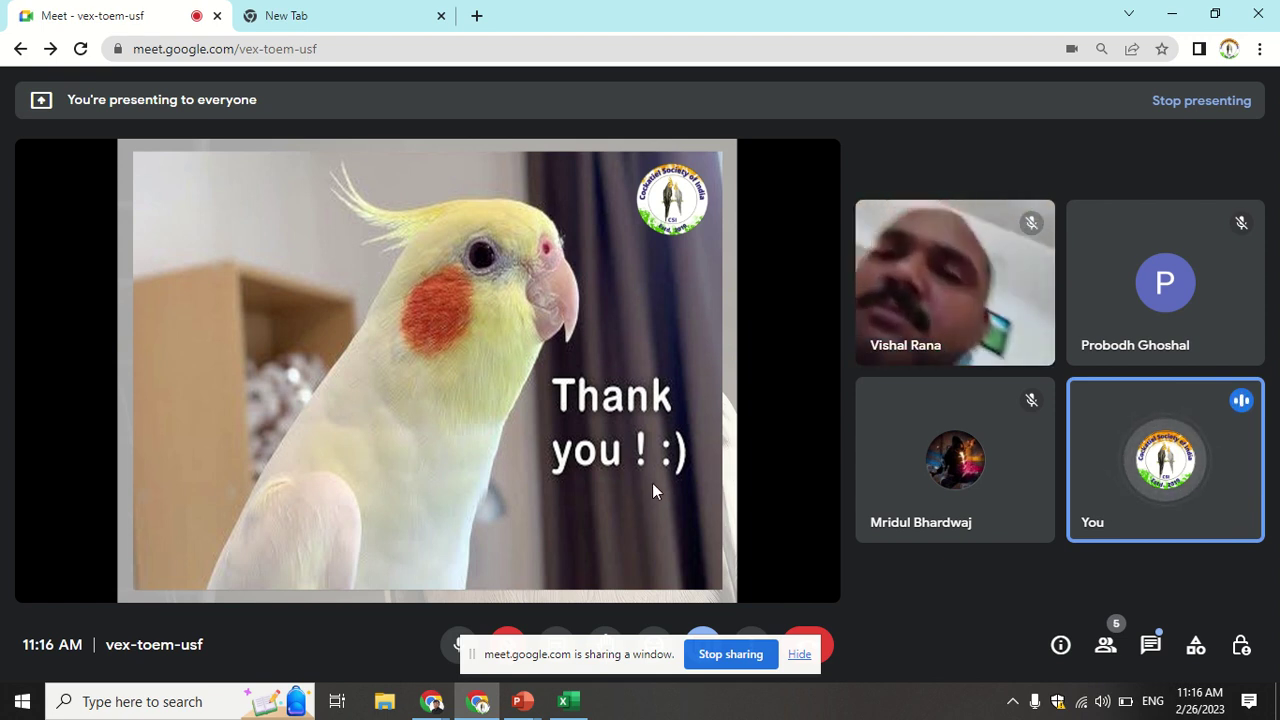
{"action": "mouse_move", "coordinate": [522, 701]}
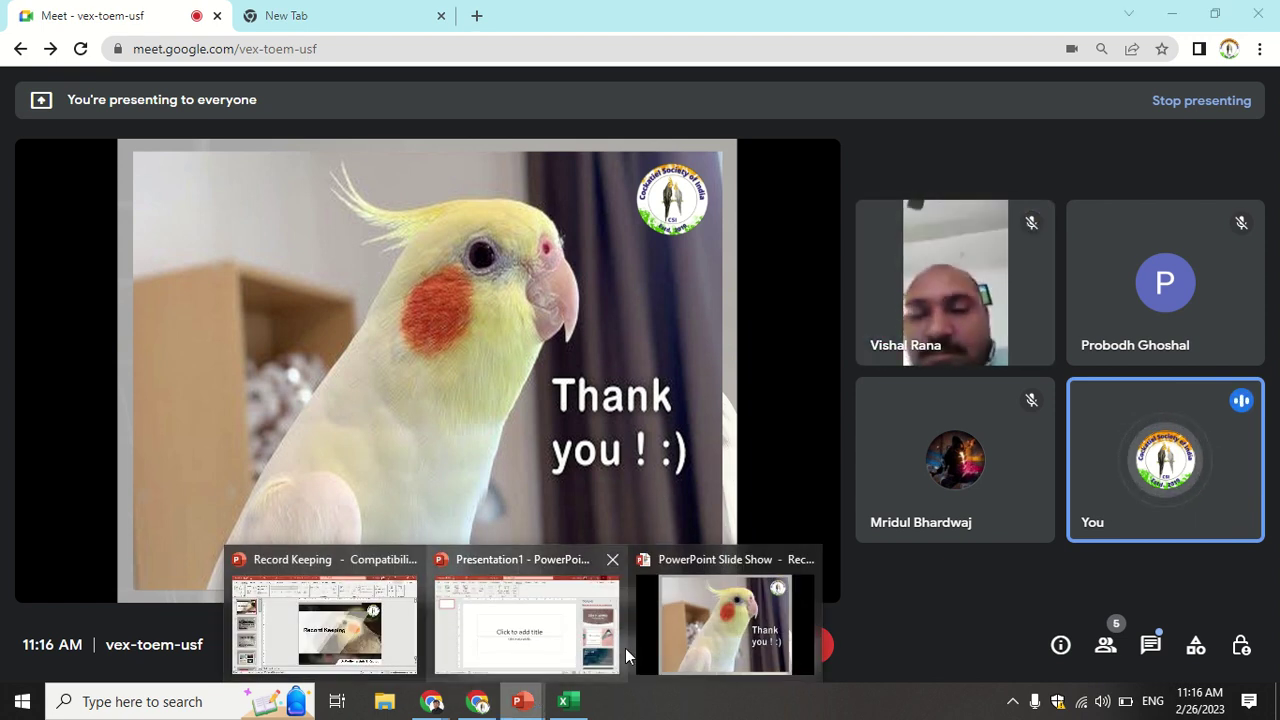
{"action": "left_click", "coordinate": [745, 628]}
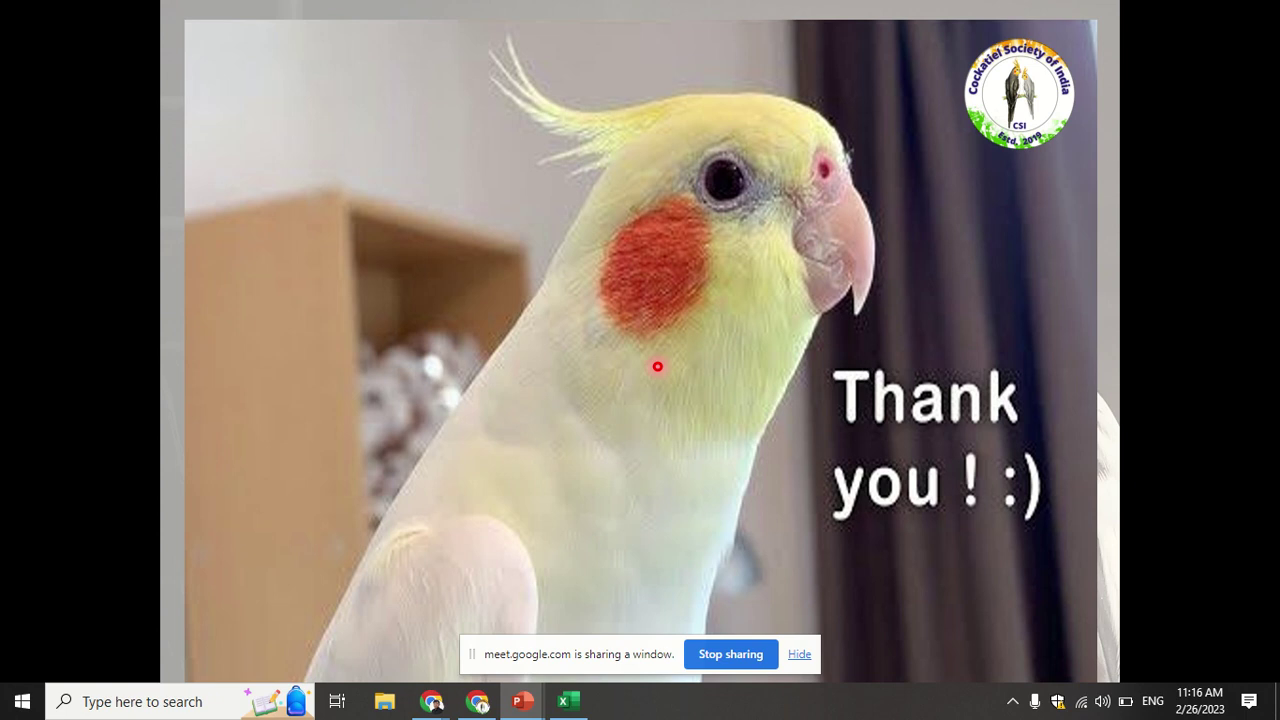
Step: Switch to Google Meet to stop presenting and leave the call, rating its audio and video five stars
{"action": "mouse_move", "coordinate": [518, 8]}
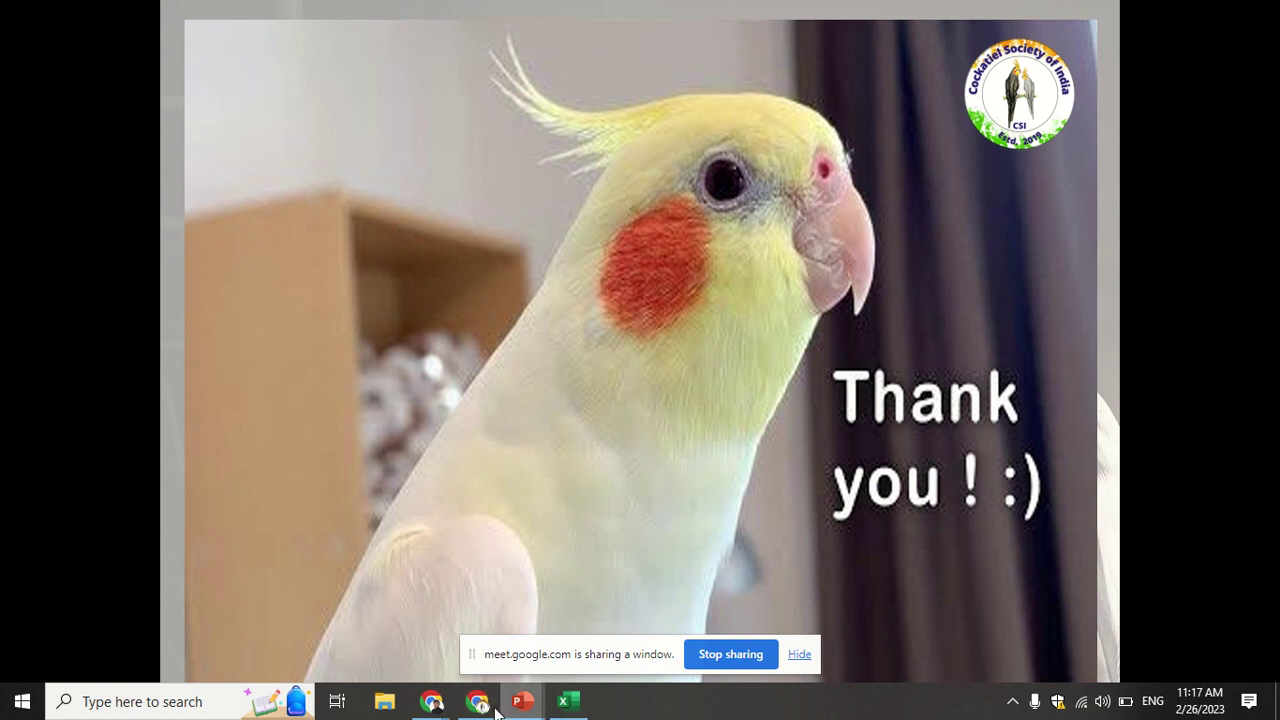
{"action": "left_click", "coordinate": [495, 706]}
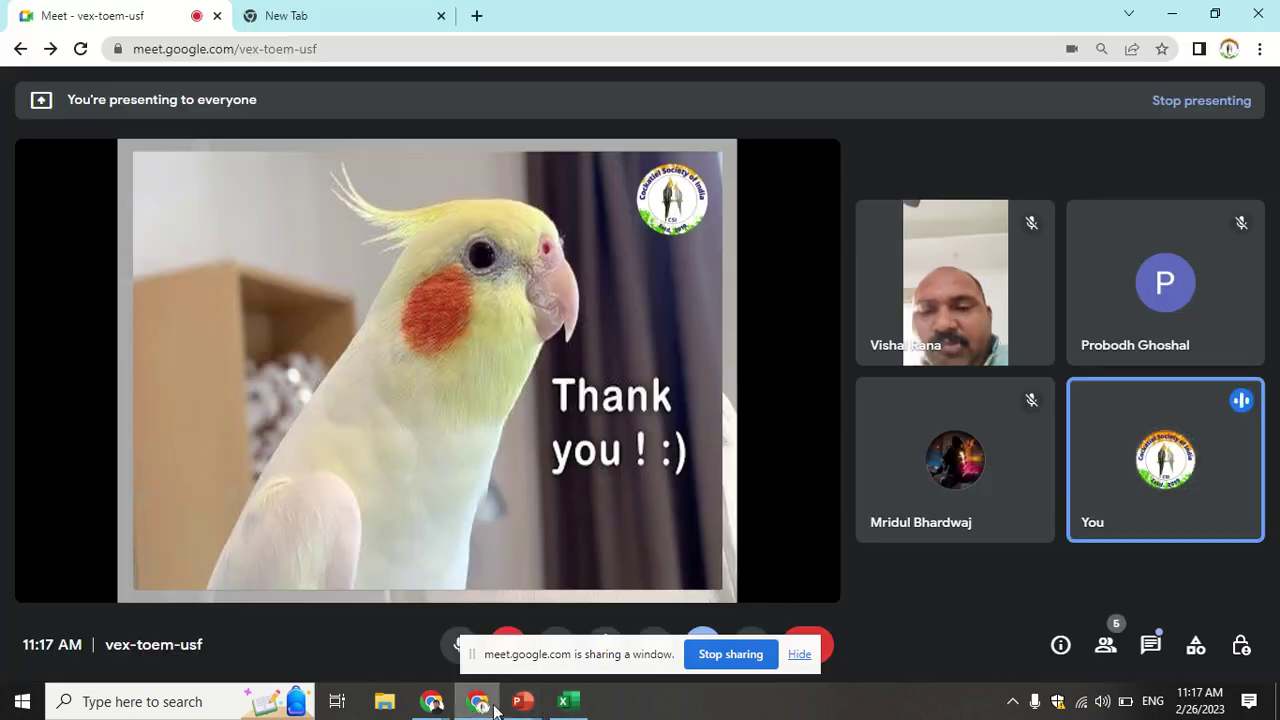
{"action": "left_click", "coordinate": [730, 656]}
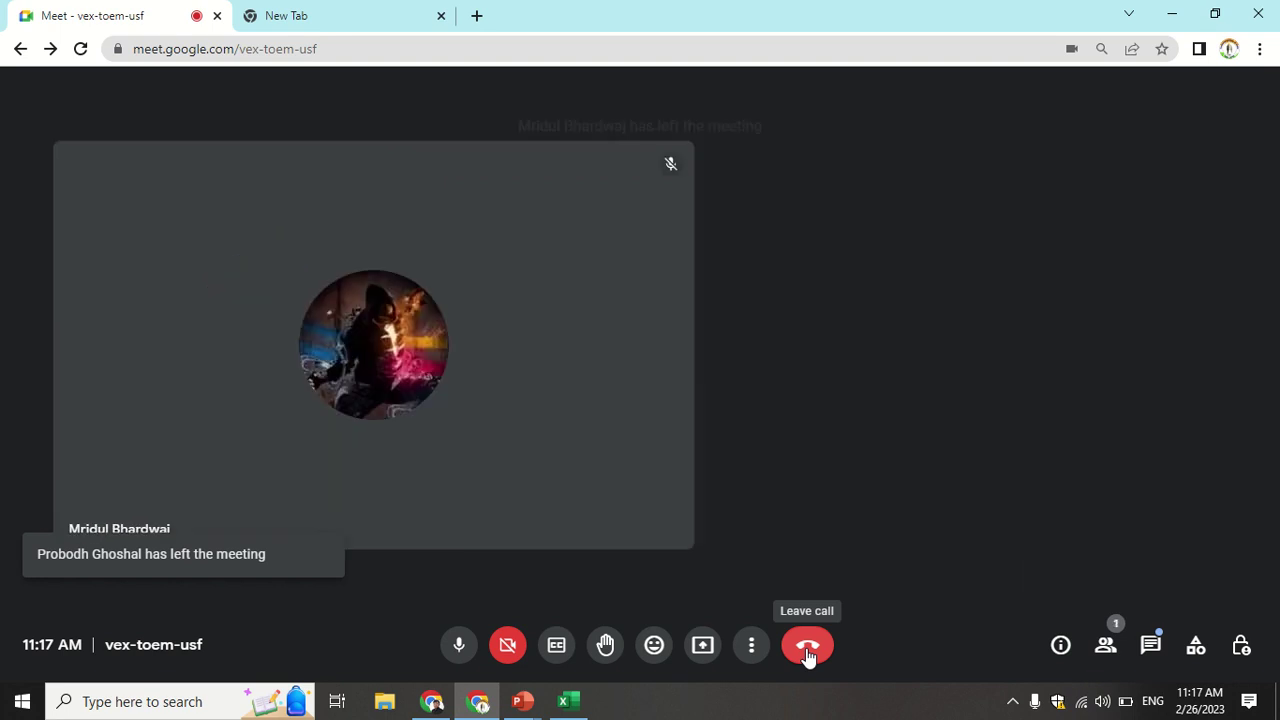
{"action": "left_click", "coordinate": [808, 650]}
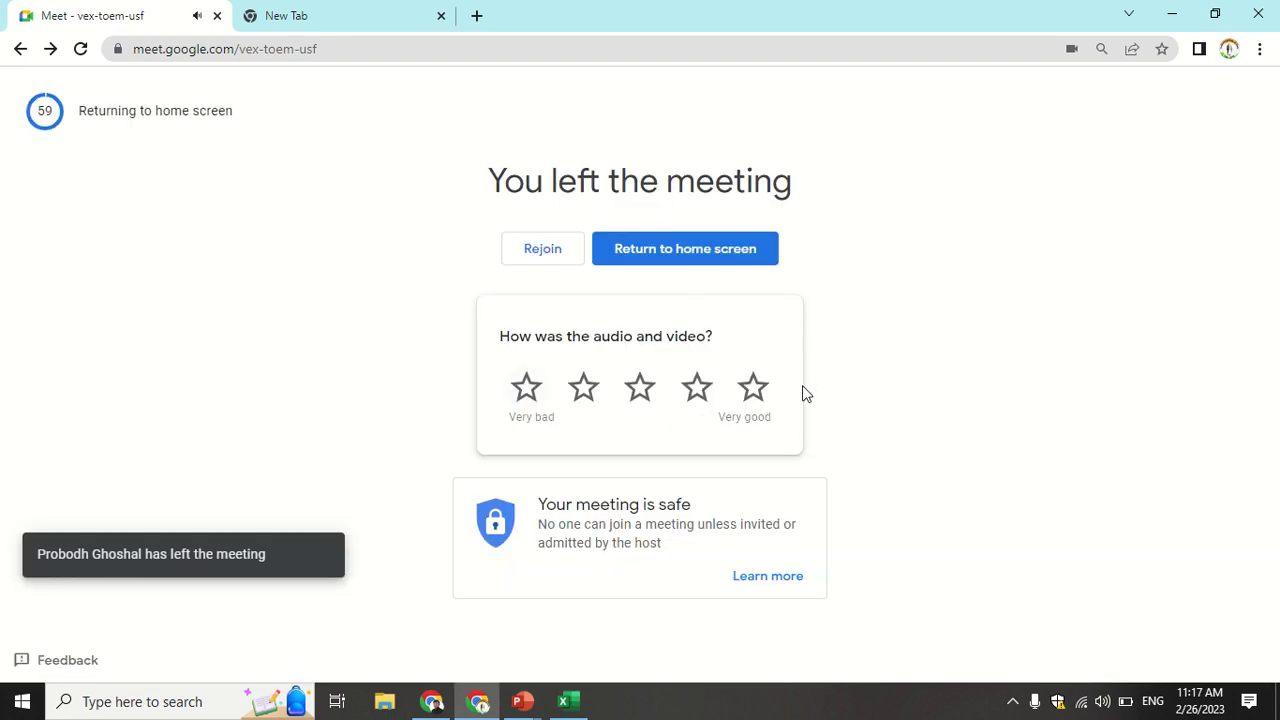
{"action": "left_click", "coordinate": [753, 388]}
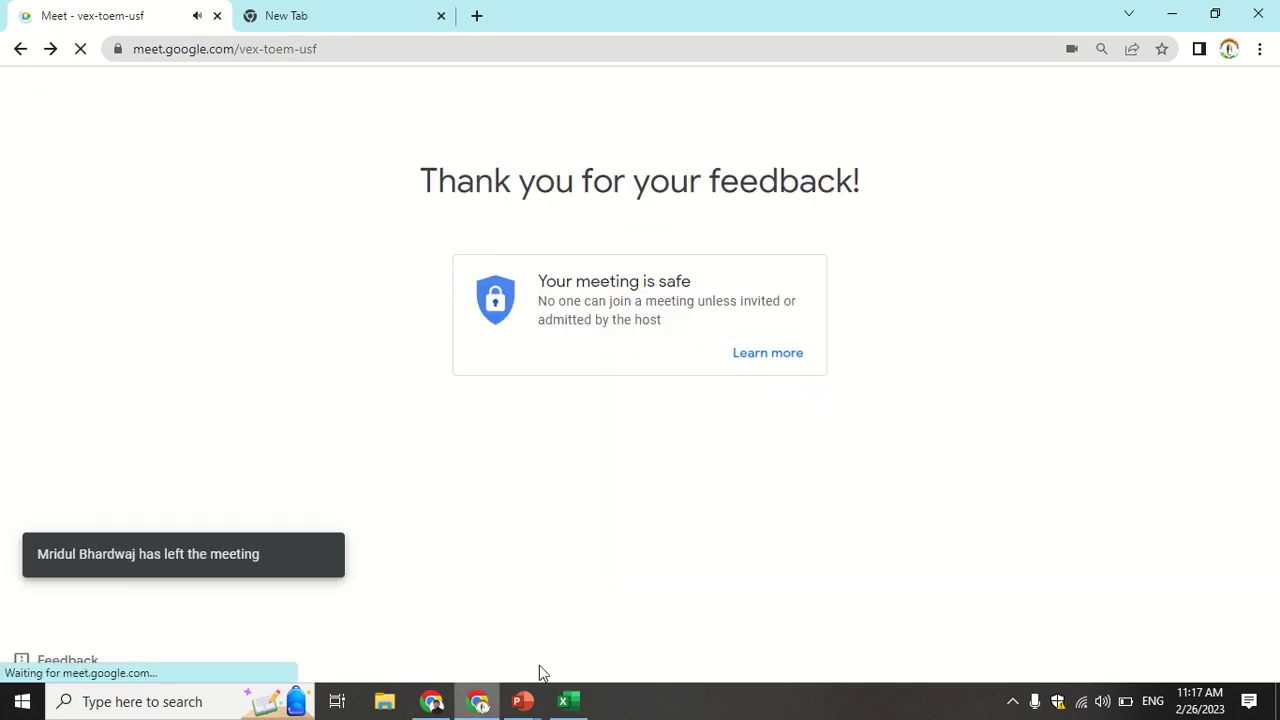
Step: Switch back to the PowerPoint slide show and bring up the screen recording controls
{"action": "mouse_move", "coordinate": [522, 701]}
{"action": "left_click", "coordinate": [675, 650]}
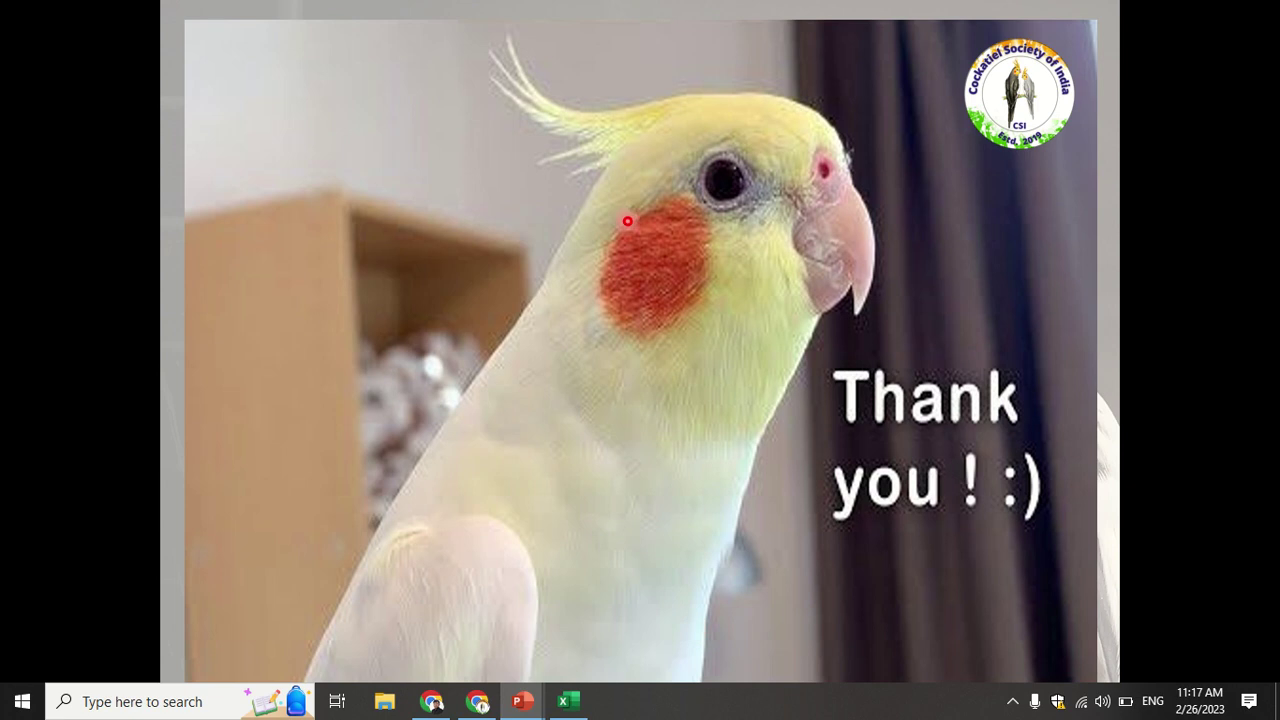
{"action": "mouse_move", "coordinate": [757, 8]}
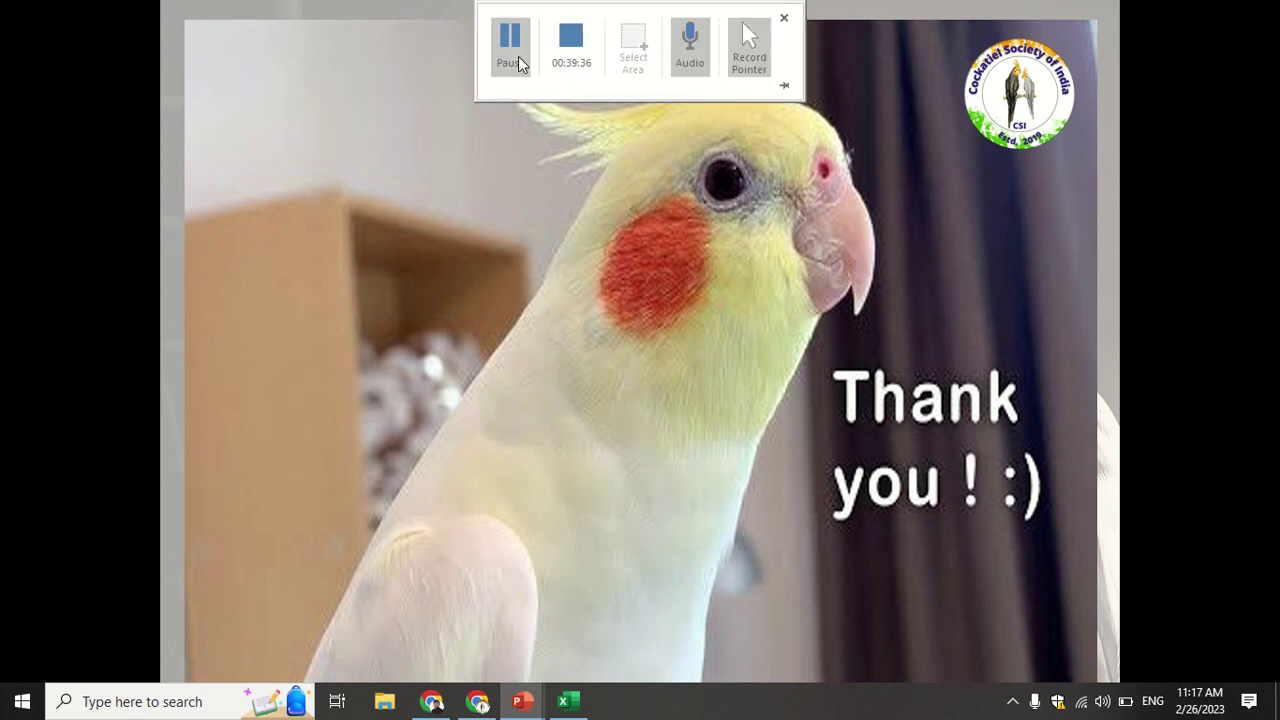